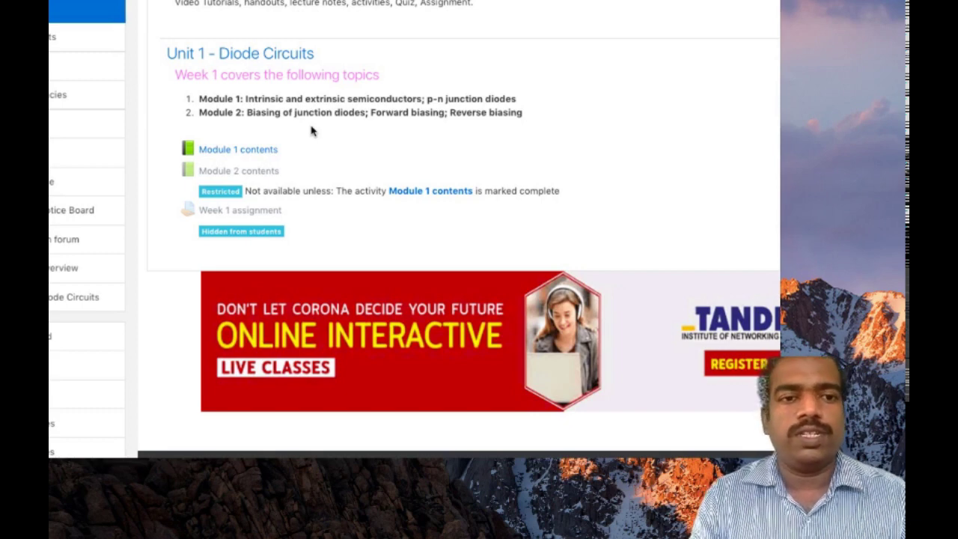
Step: Open the 'Module 1 contents' book under Unit 1 - Diode Circuits
click(226, 153)
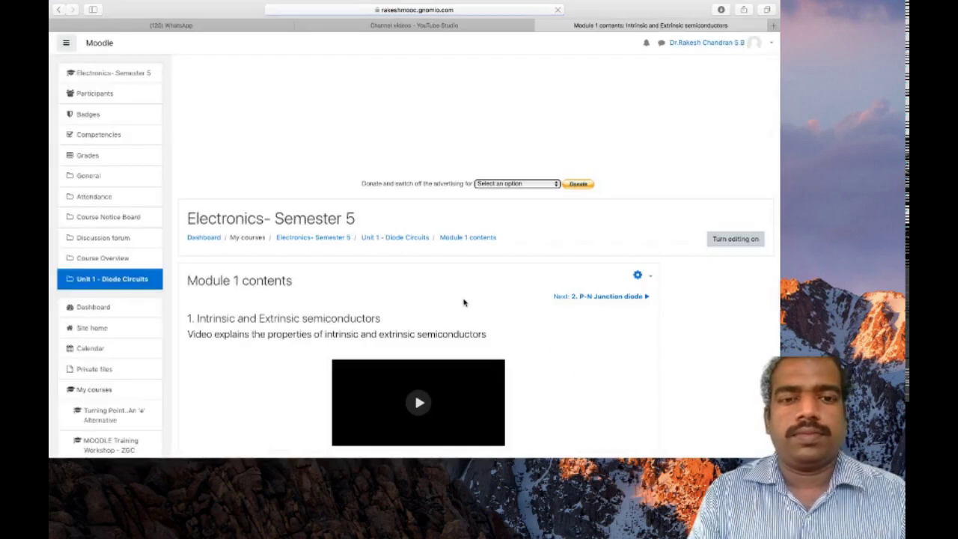
Step: Go to chapter 2, 'P-N Junction diode', from the book's table of contents
scroll(296, 297, down, 3)
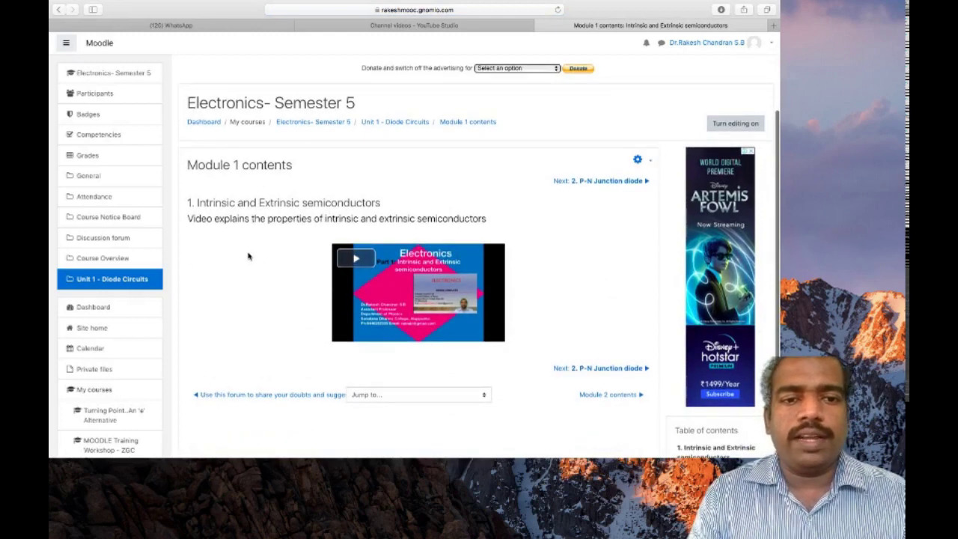
scroll(397, 277, down, 2)
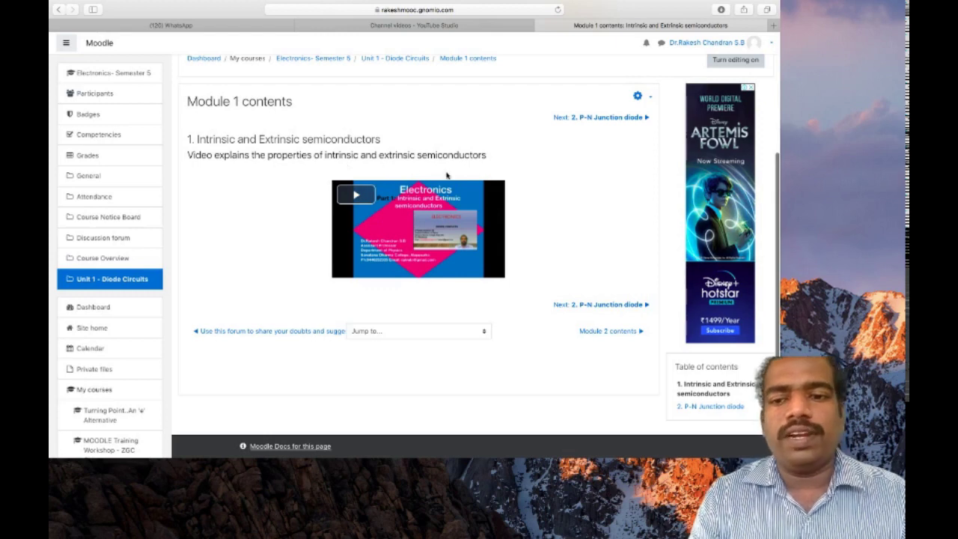
scroll(665, 306, down, 1)
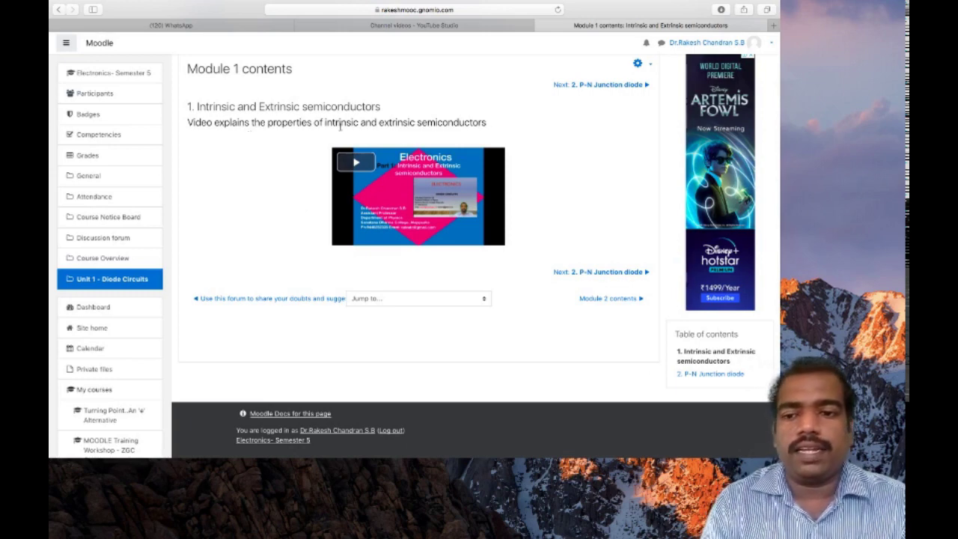
click(704, 376)
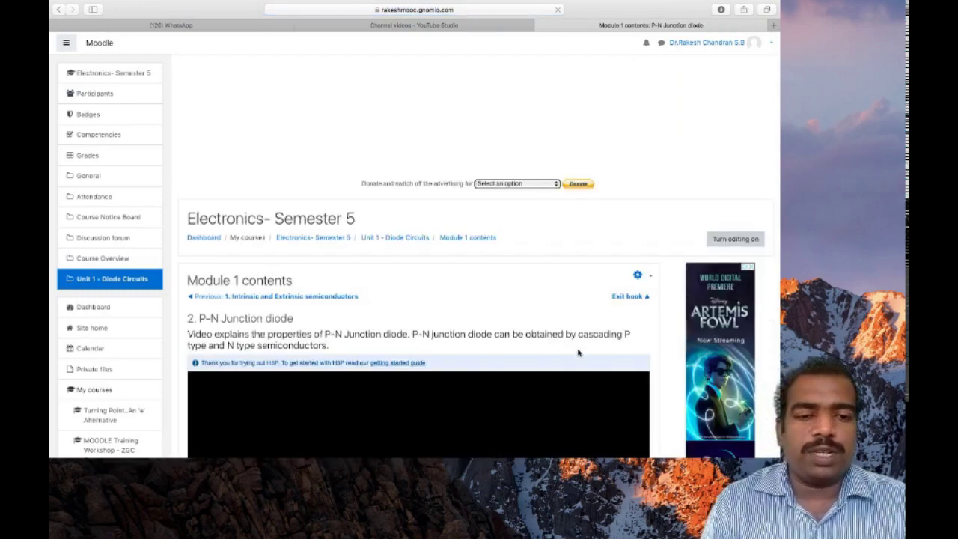
Step: Read through the P-N Junction diode chapter, then focus the username field on the rakeshsb.gnomio.com login page
scroll(518, 318, down, 3)
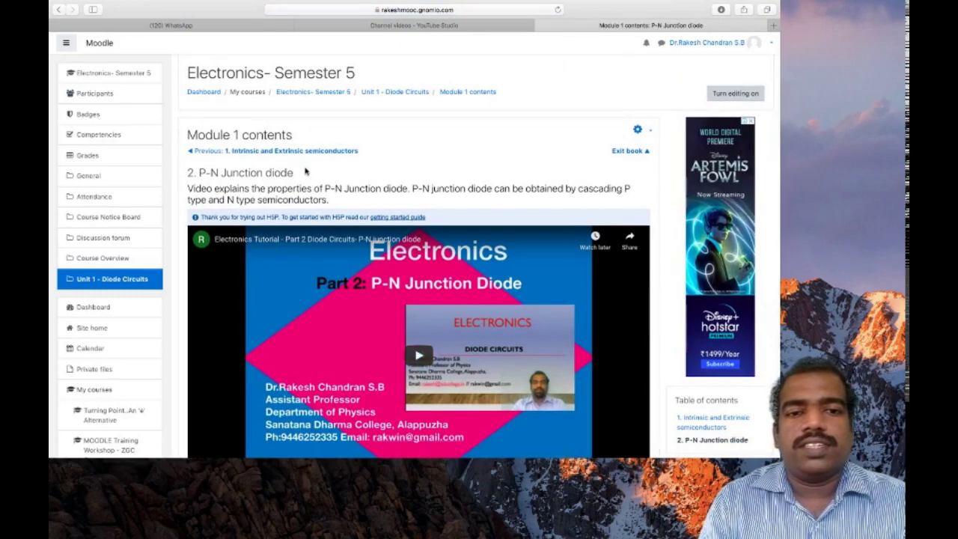
scroll(352, 214, down, 2)
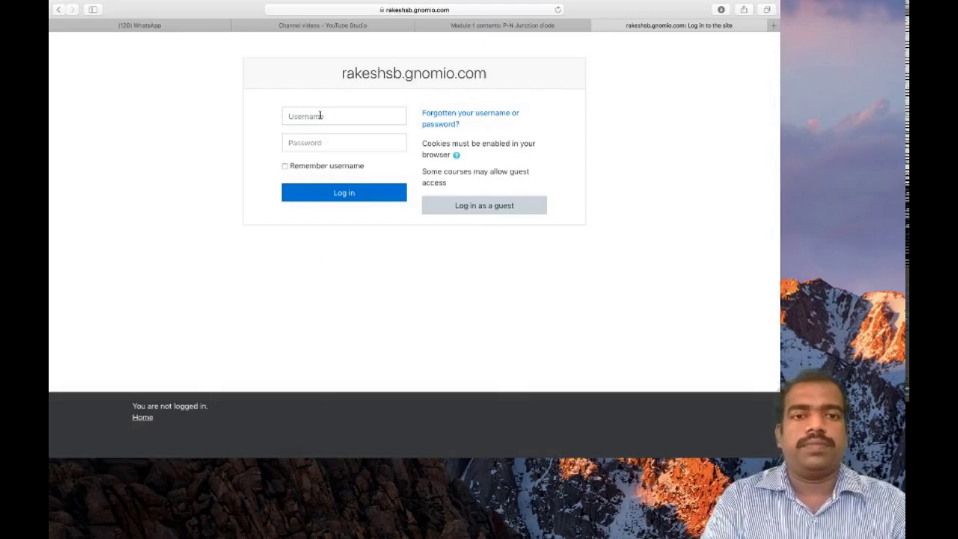
click(320, 116)
Step: Log in with the administrator username and password, declining Safari's offer to save the password
text(admin)
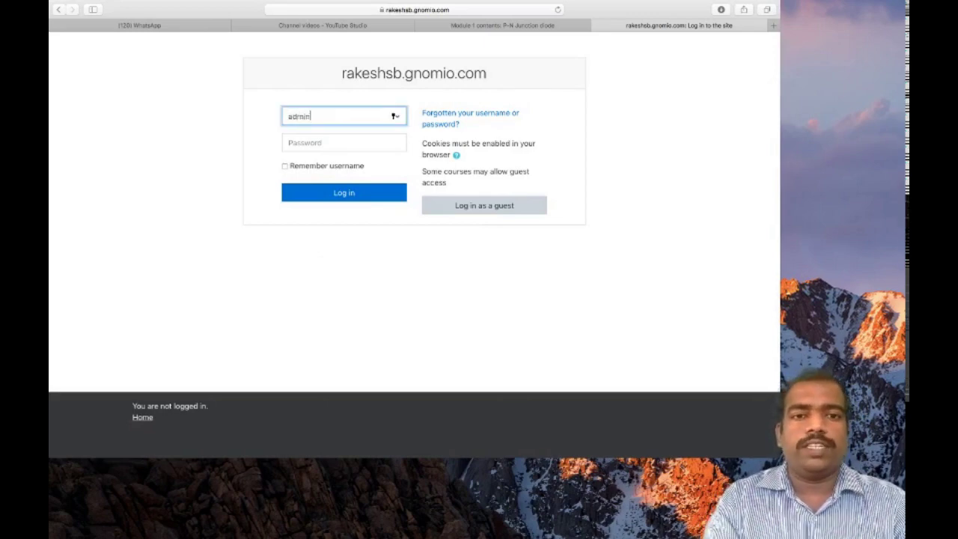
click(303, 143)
text(***)
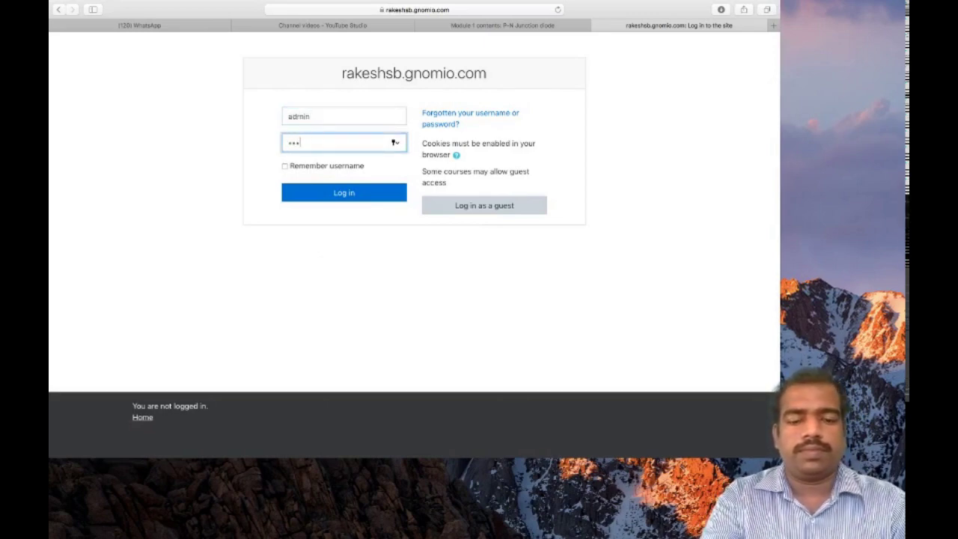
text(********)
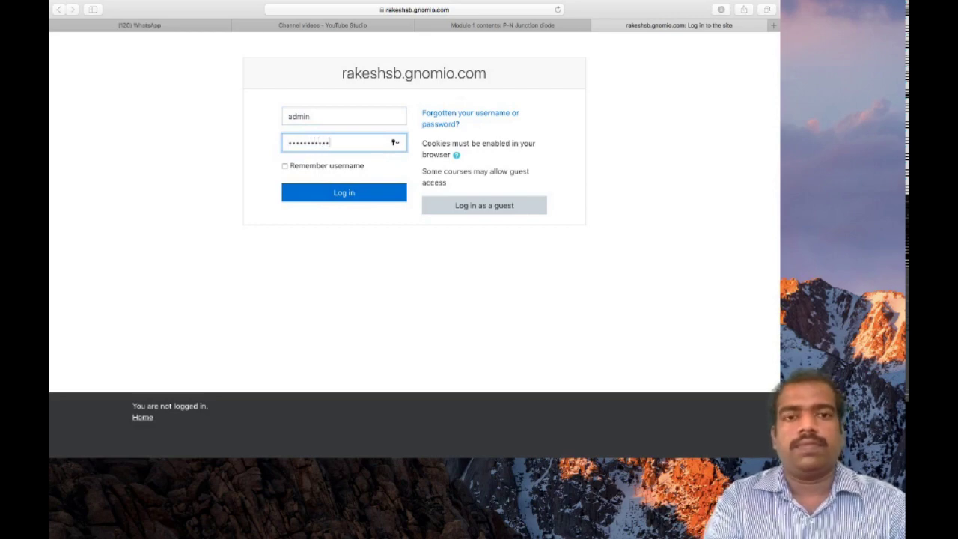
key(Return)
click(452, 83)
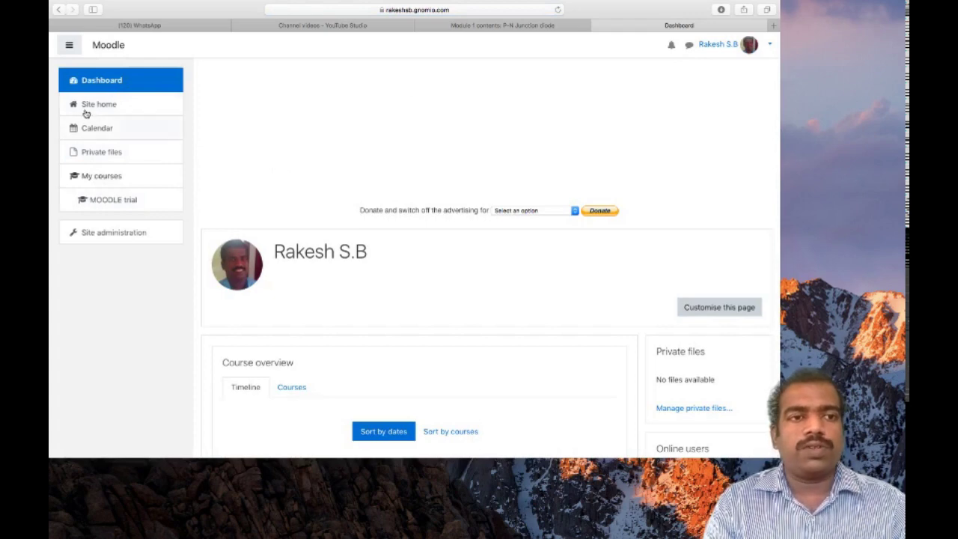
Step: Open MOODLE trial, turn editing on, and open the activity chooser for Activities and Resources
click(120, 207)
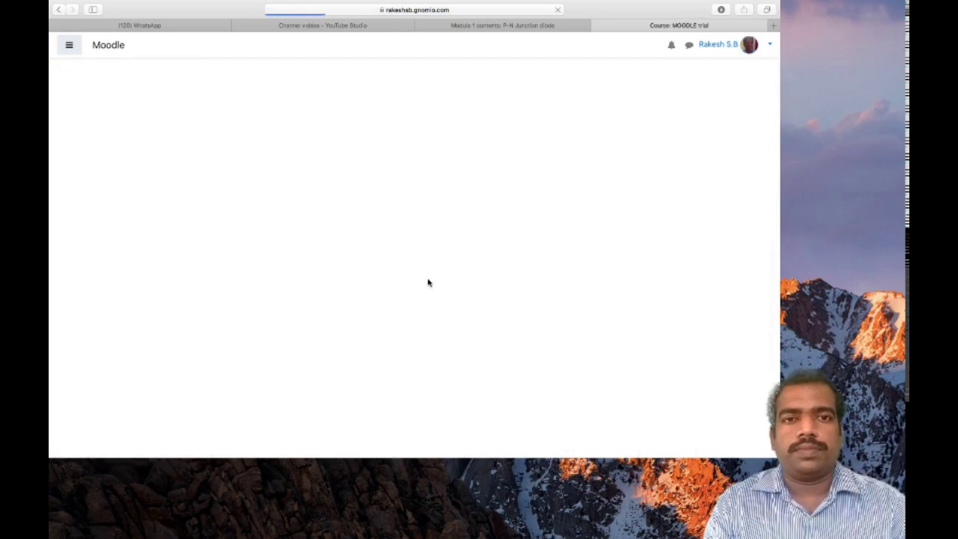
scroll(429, 283, down, 3)
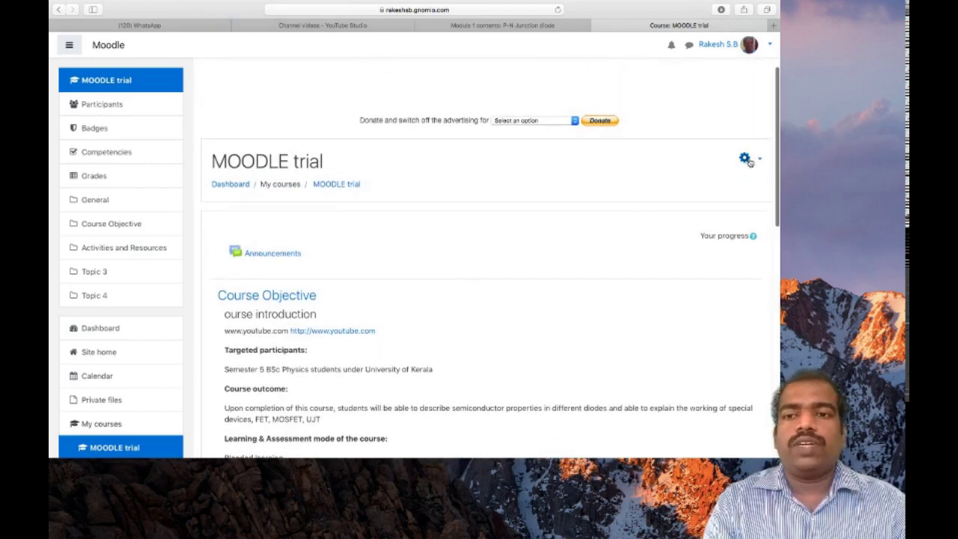
click(746, 160)
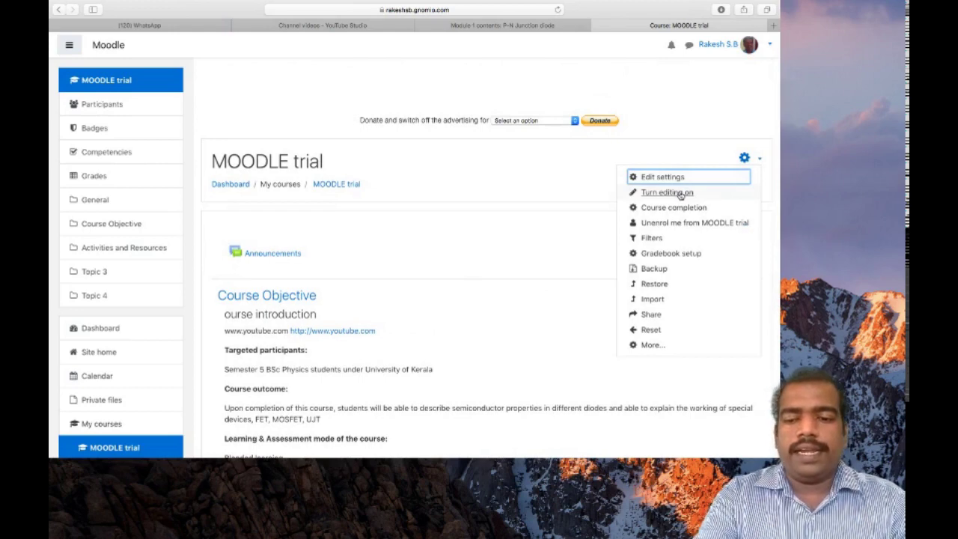
click(677, 192)
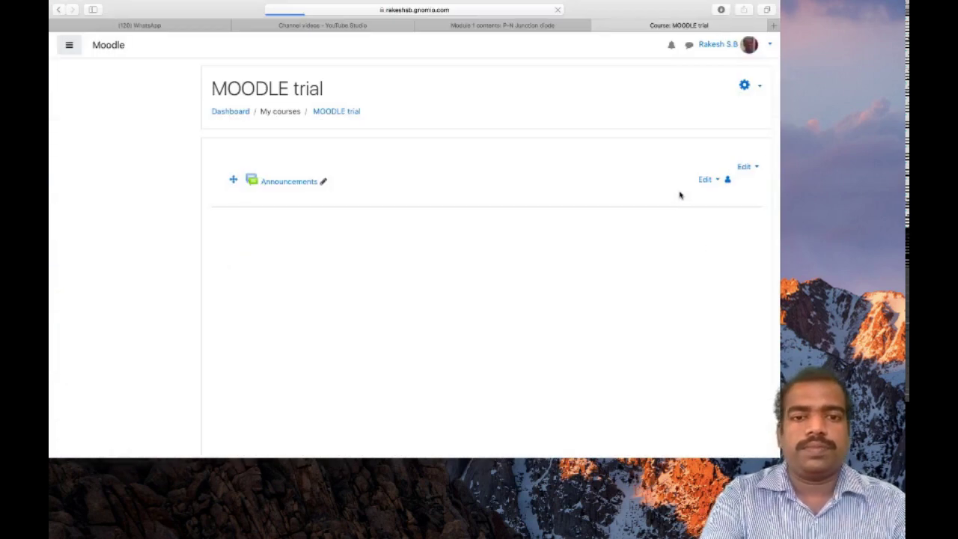
scroll(524, 252, down, 10)
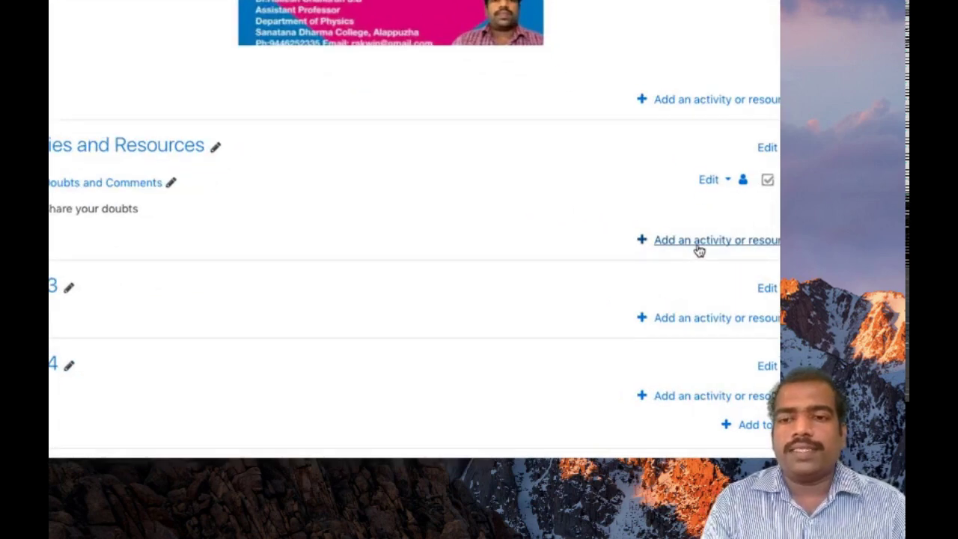
click(698, 248)
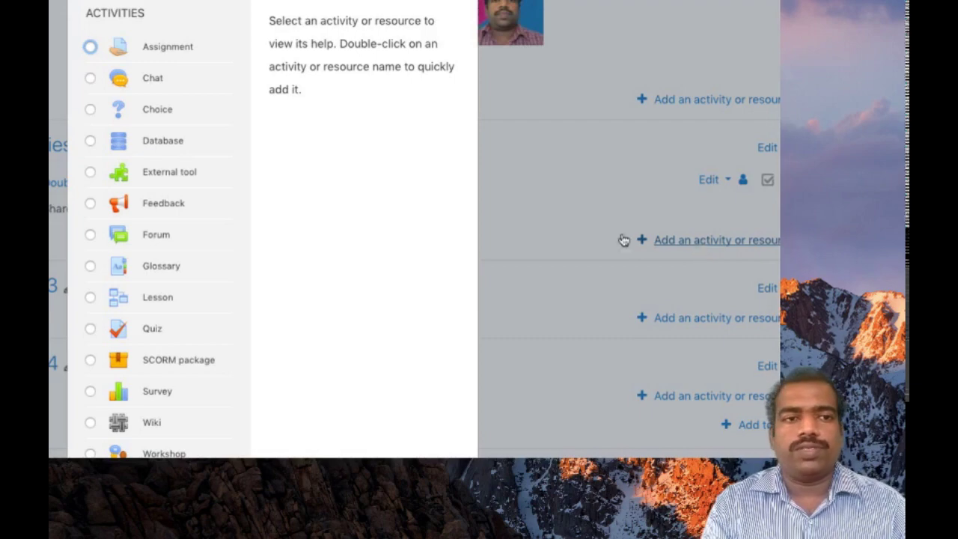
Step: Dismiss the iCloud alert, reopen the activity chooser and select Book
key(Escape)
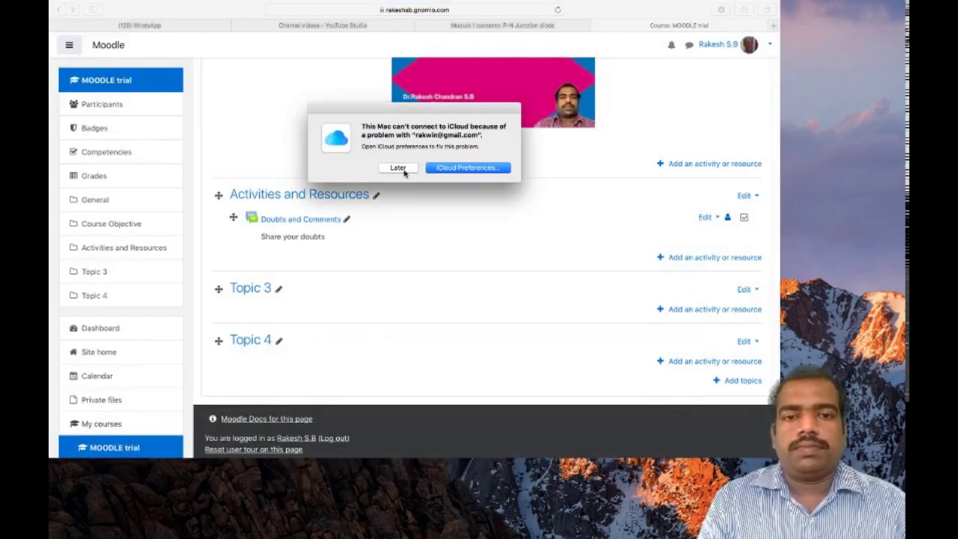
click(397, 168)
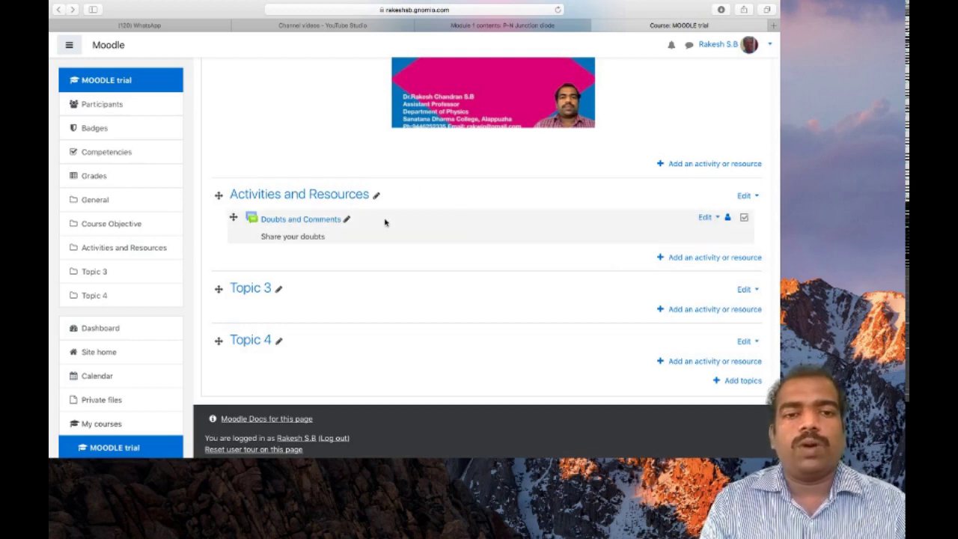
click(697, 259)
scroll(364, 304, down, 2)
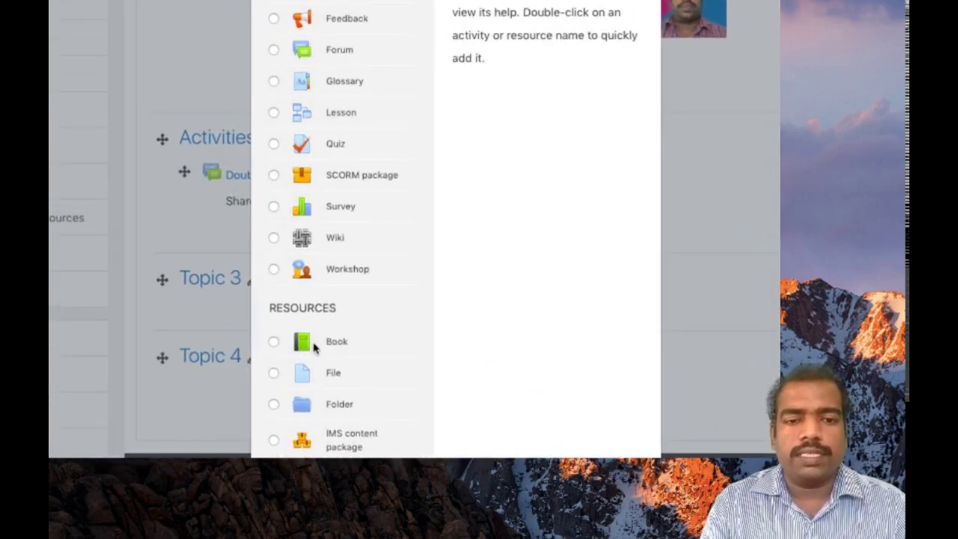
click(275, 342)
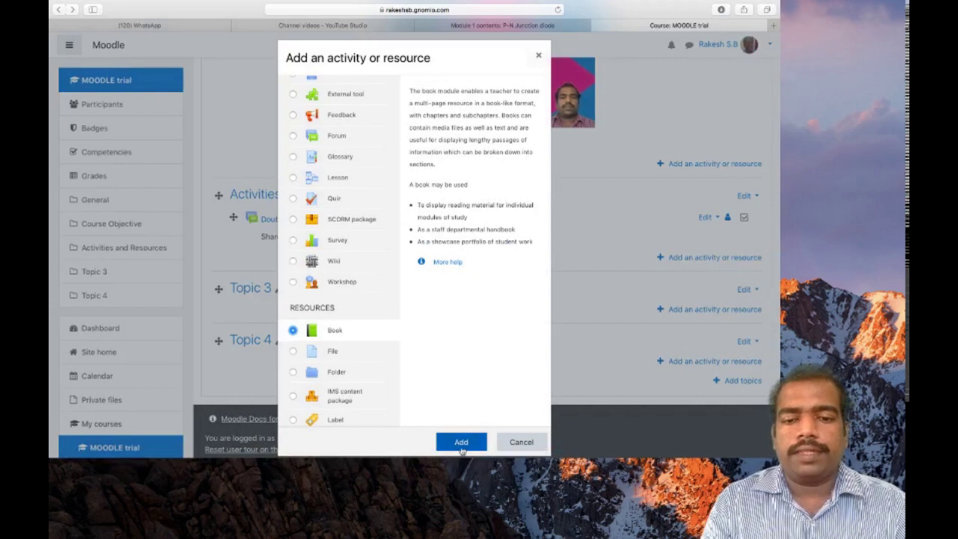
Step: Add the Book, checking Unit 1 in the Electronics course tab before returning to the form
click(461, 443)
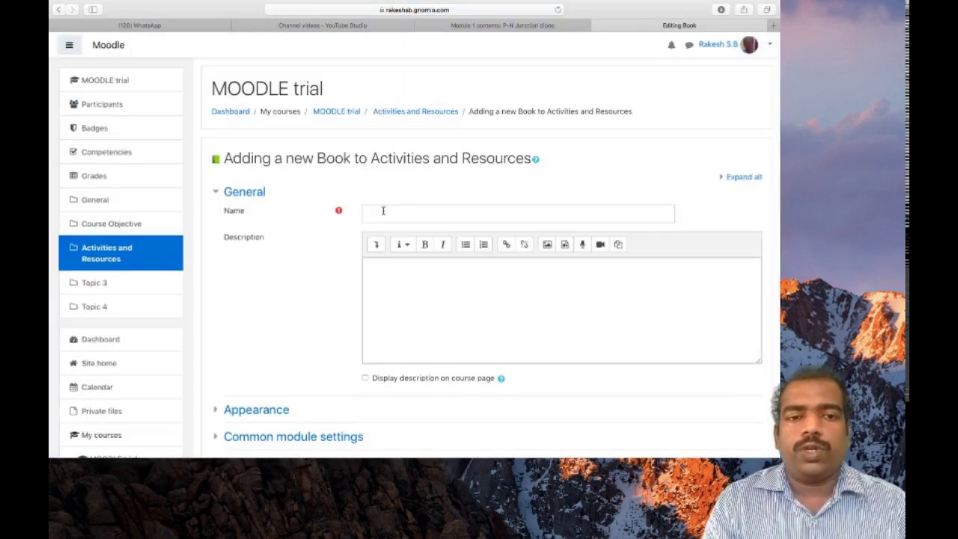
click(383, 211)
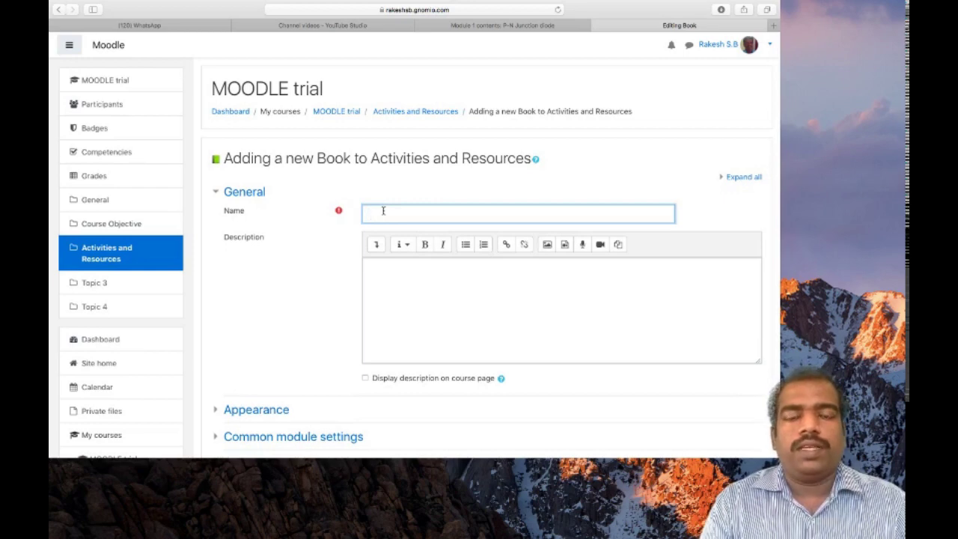
click(493, 35)
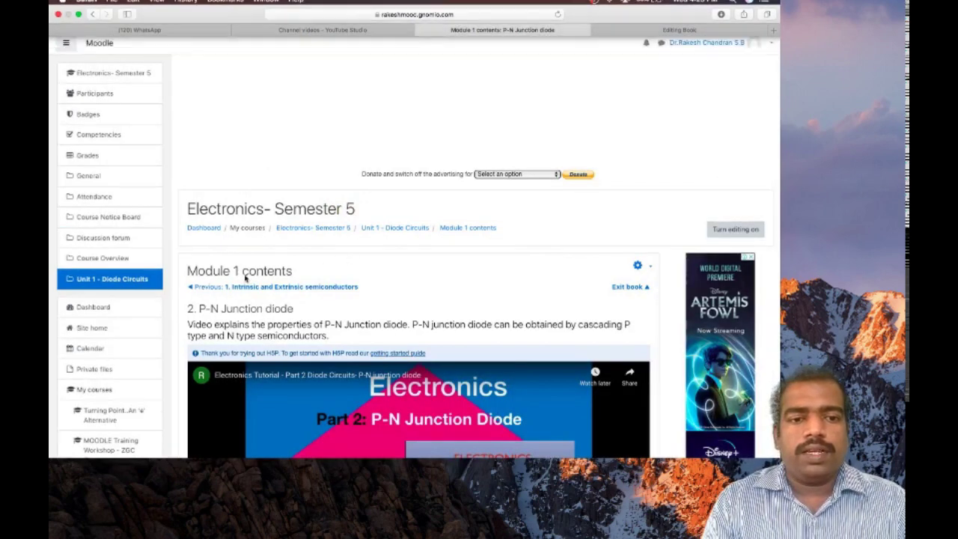
click(393, 227)
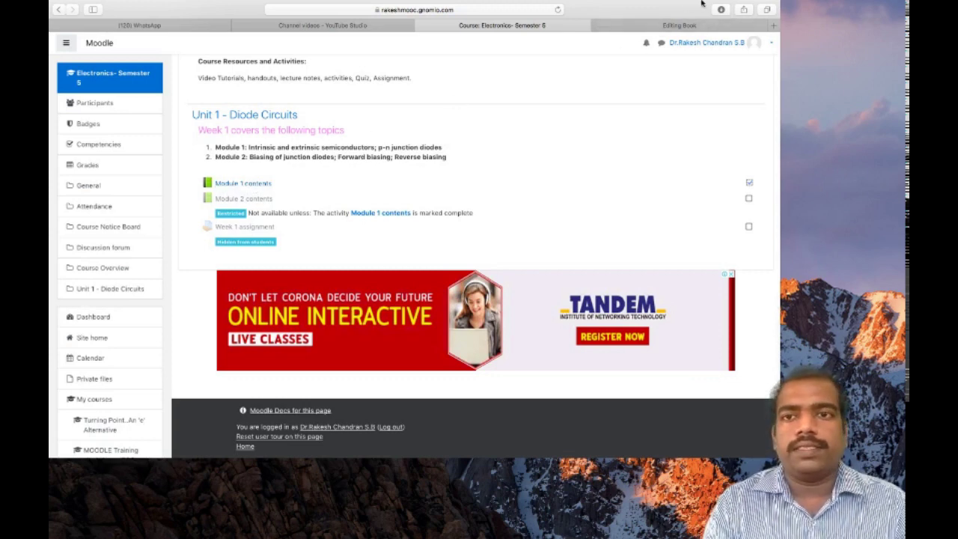
click(691, 26)
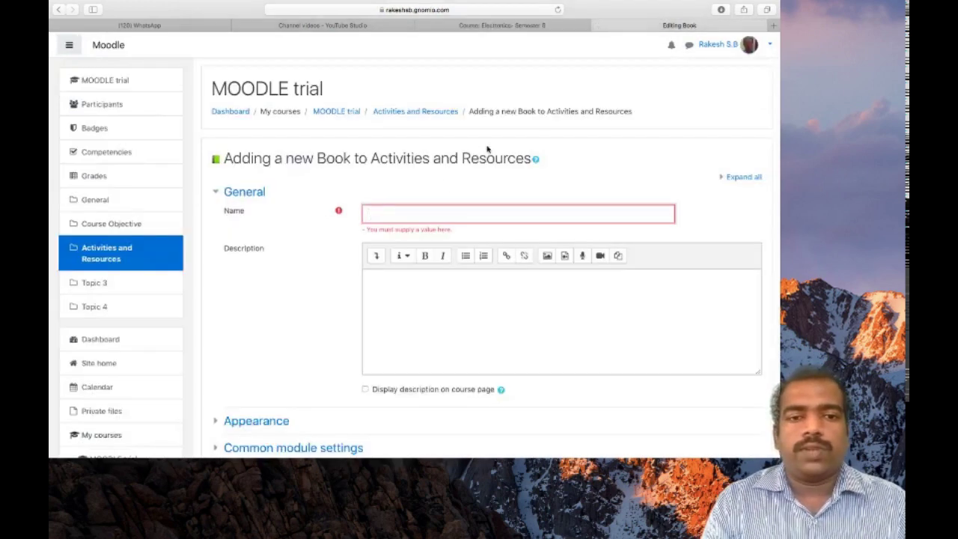
Step: Name the book 'Day 1 contents' and save and display it
text(Day 1 contents)
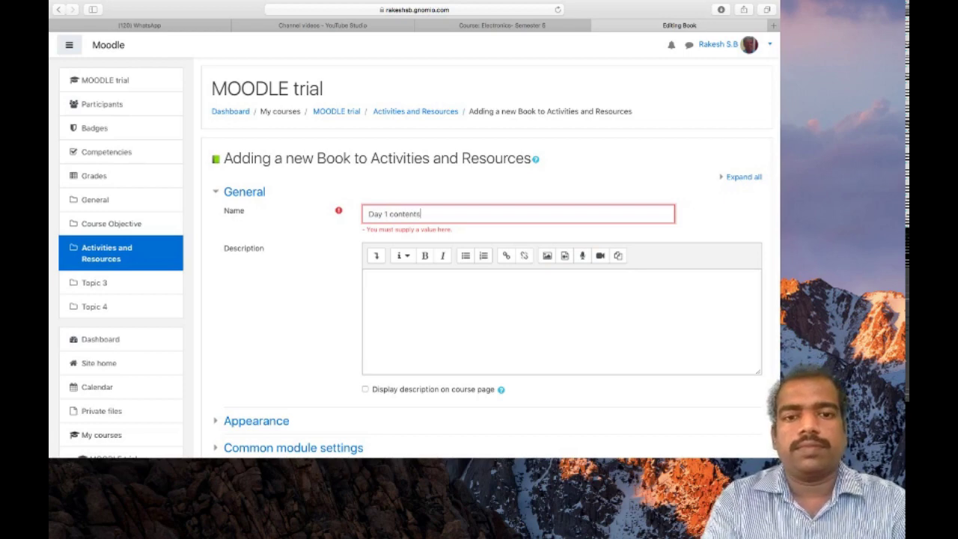
click(403, 290)
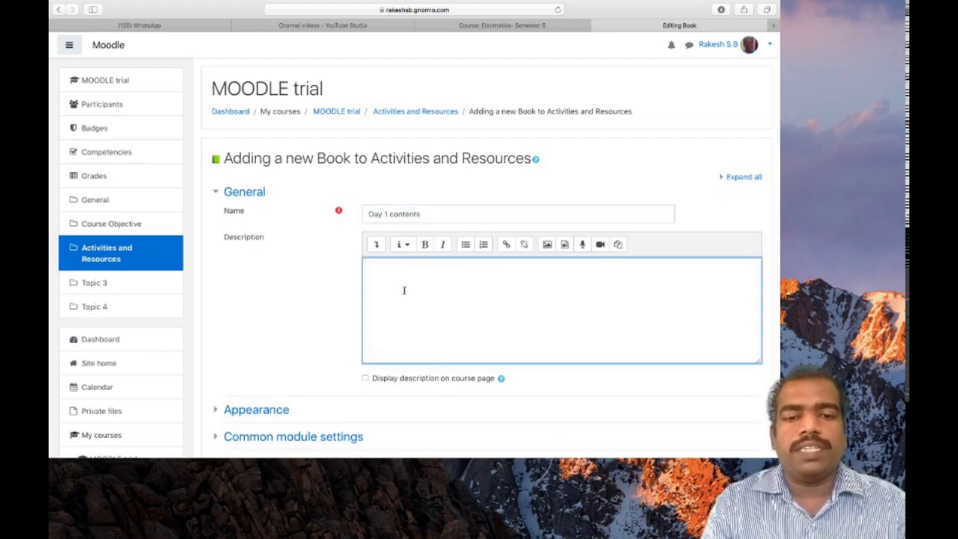
scroll(418, 301, down, 5)
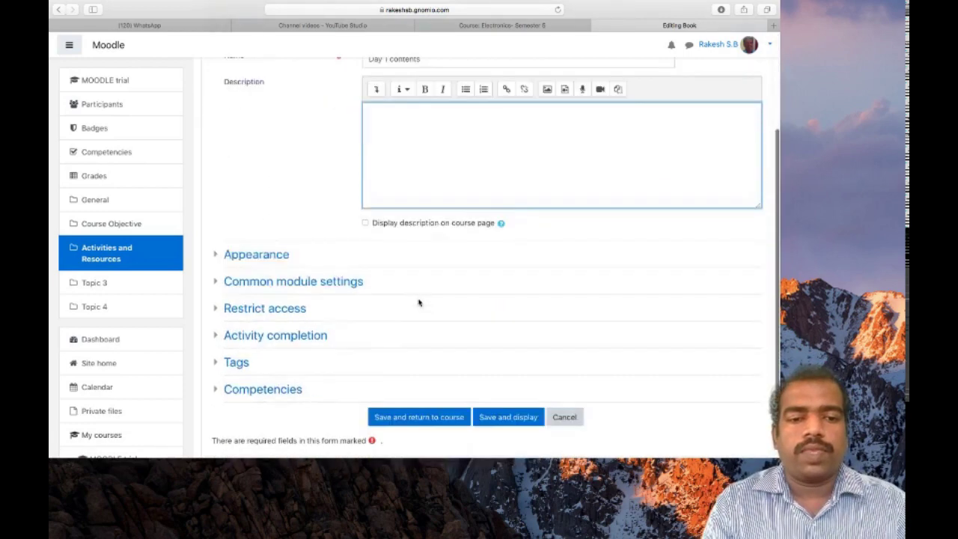
scroll(418, 302, down, 2)
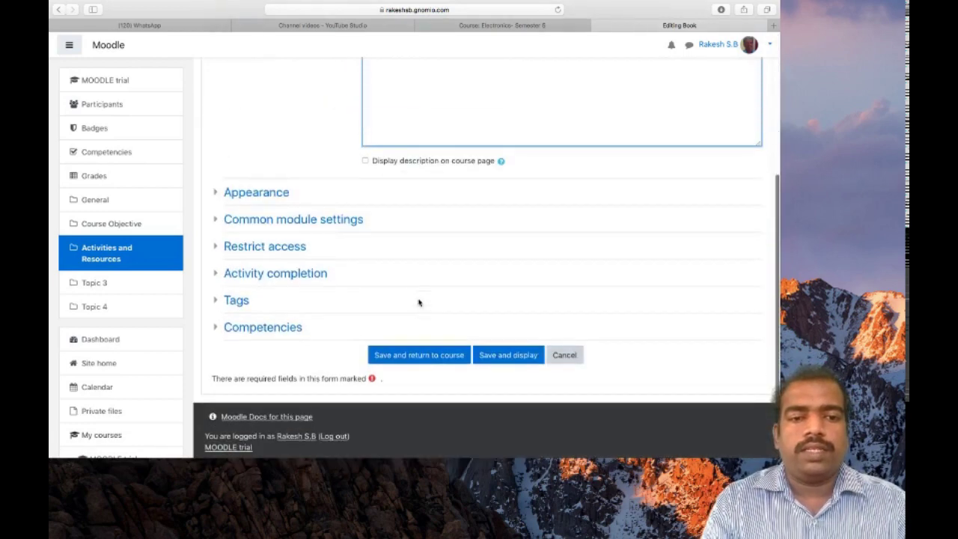
click(509, 355)
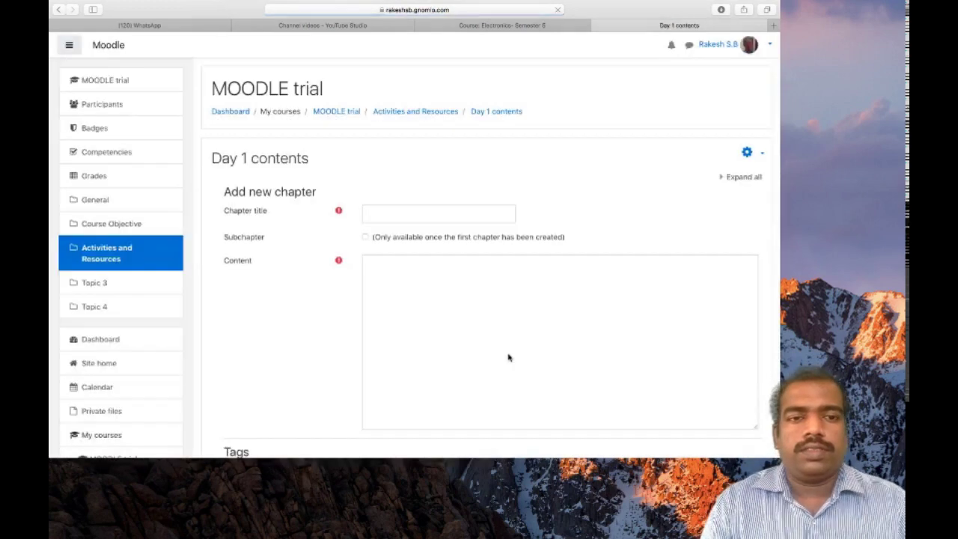
Step: Title the first chapter 'Diode' and expand the full Atto editor toolbar
click(398, 216)
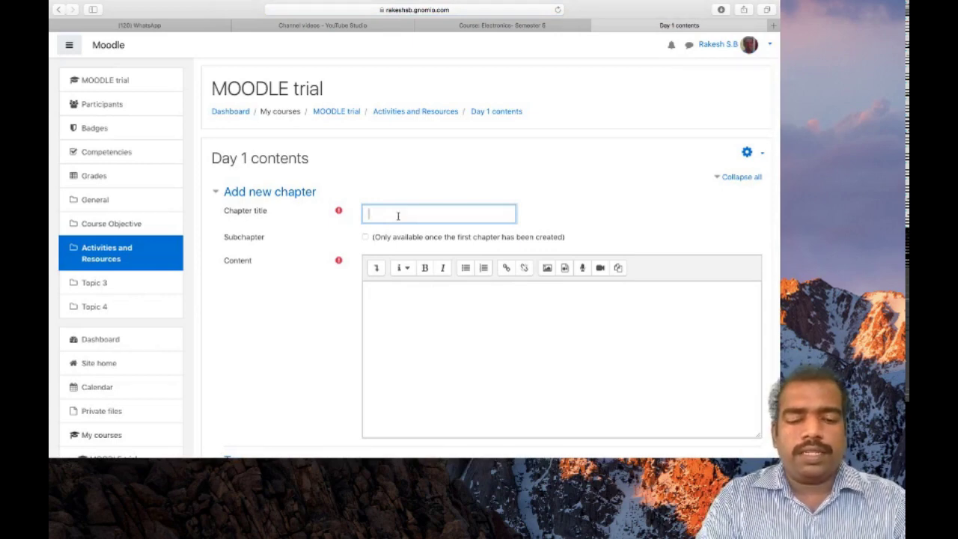
text(Diode)
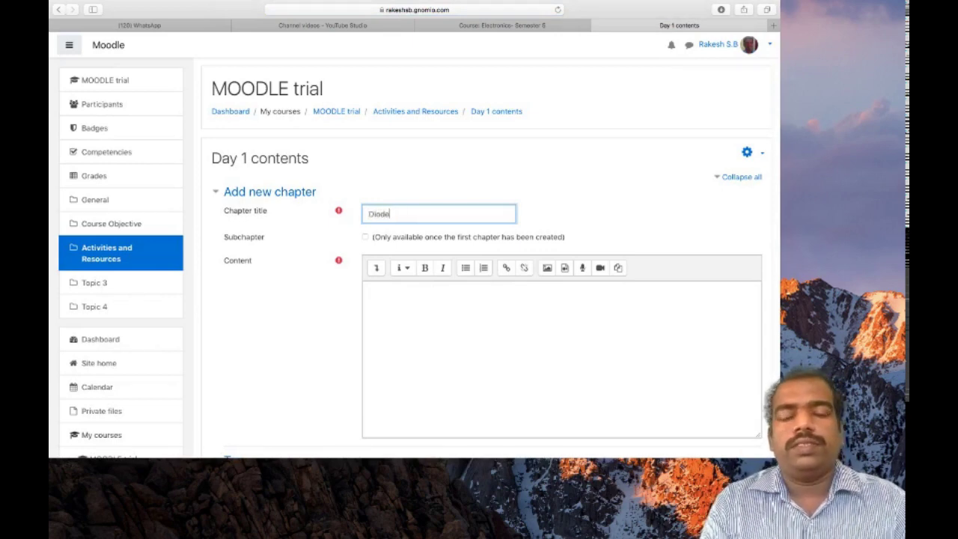
click(383, 303)
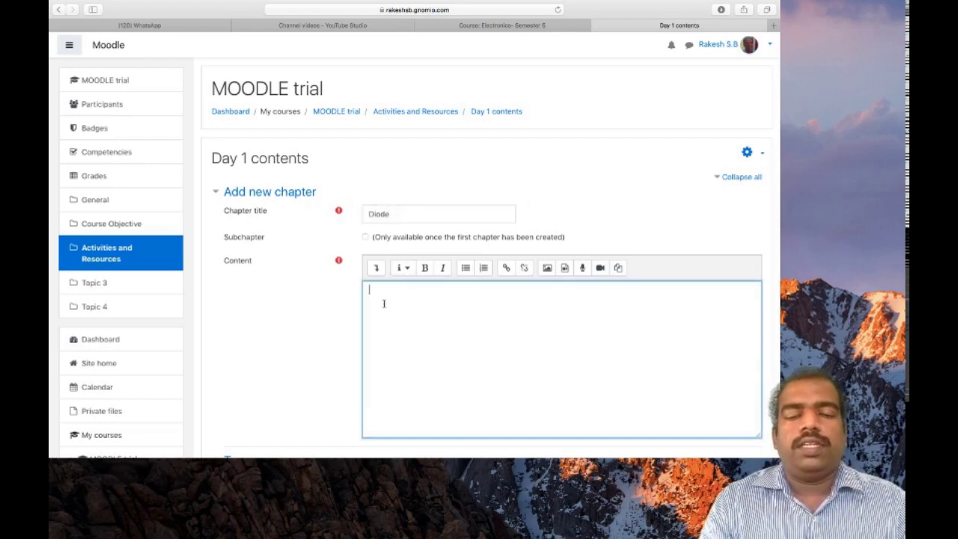
scroll(383, 303, down, 1)
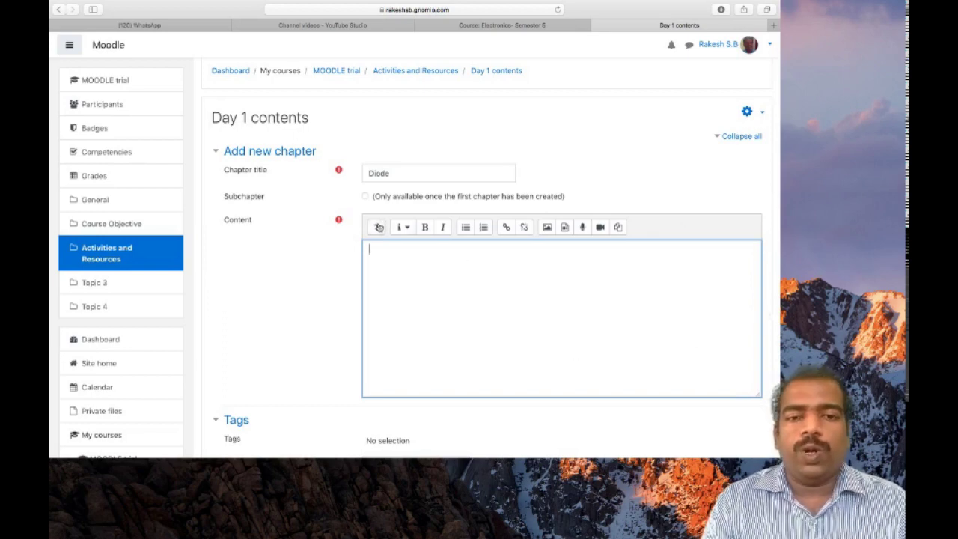
click(378, 226)
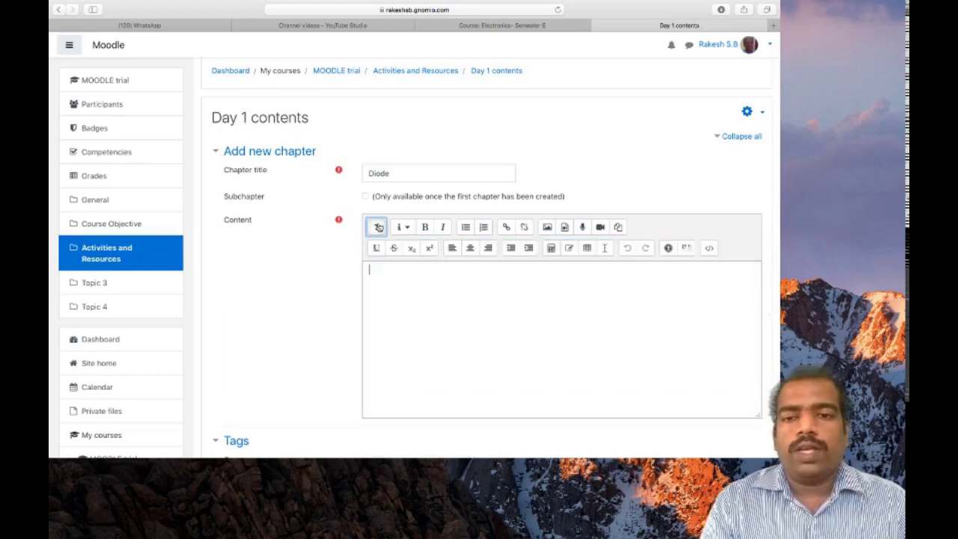
Step: Write 'P-n junction' as the chapter content, add a new line, and open Insert media on Video
click(428, 300)
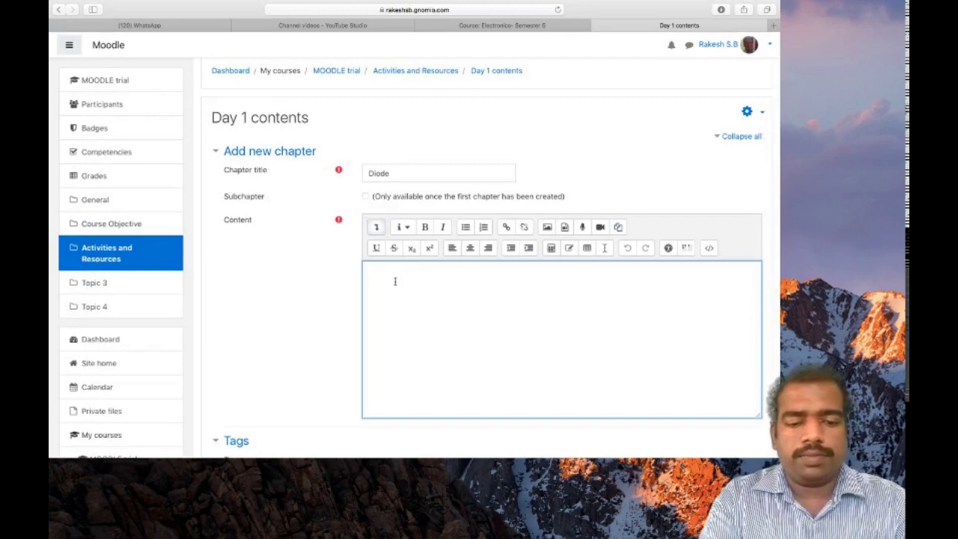
text(n)
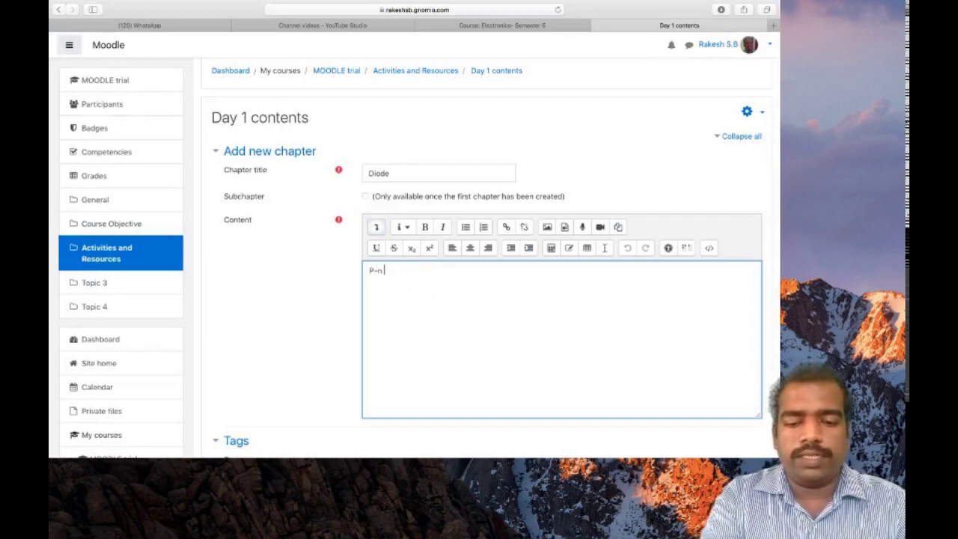
text( junction)
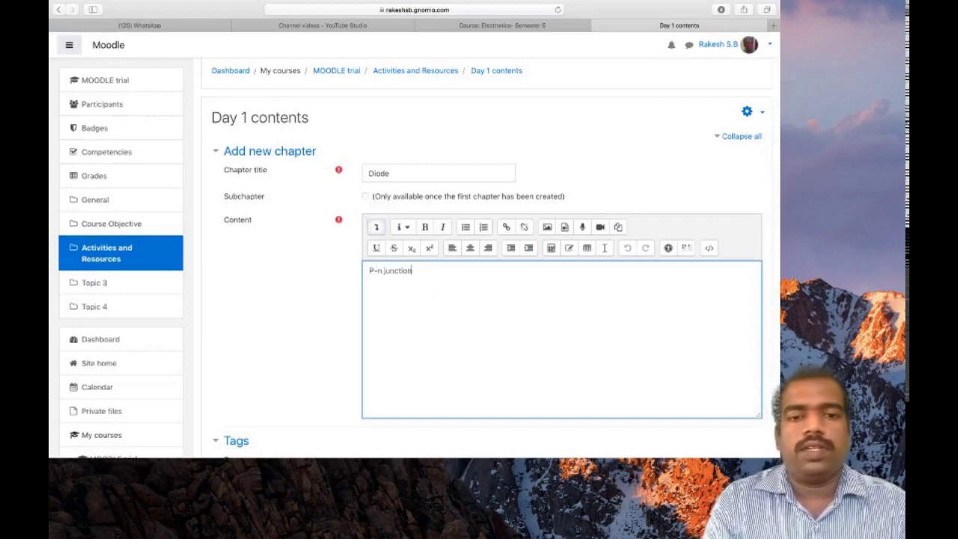
scroll(406, 316, down, 3)
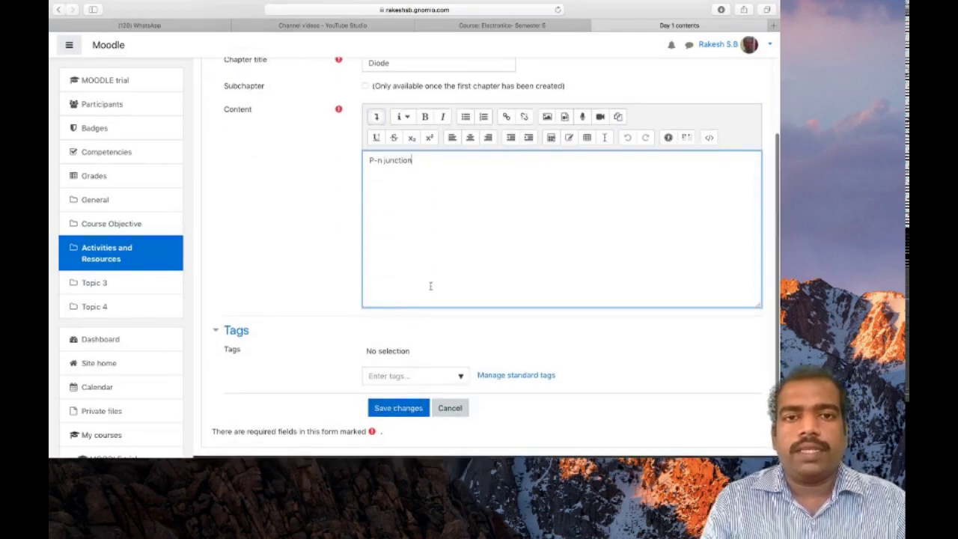
scroll(429, 282, up, 1)
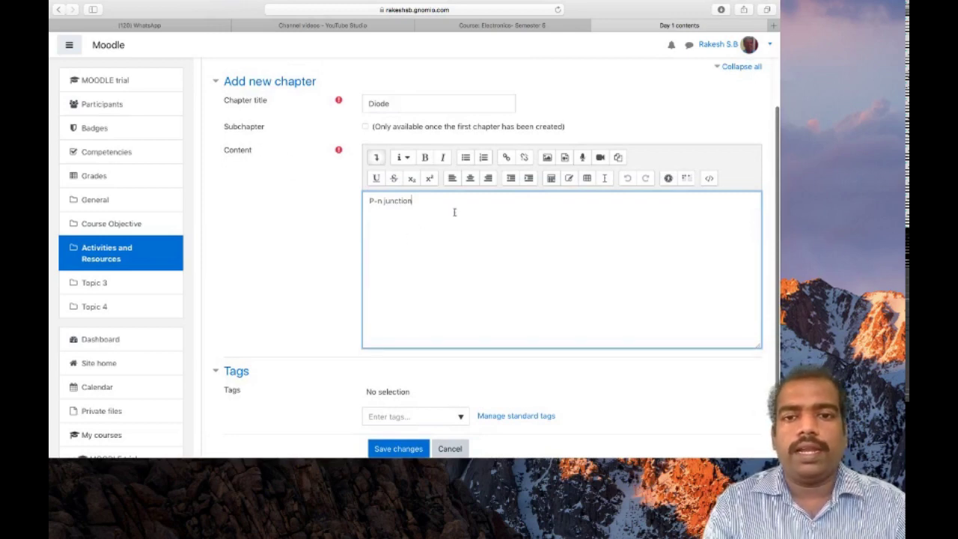
click(450, 203)
key(Return)
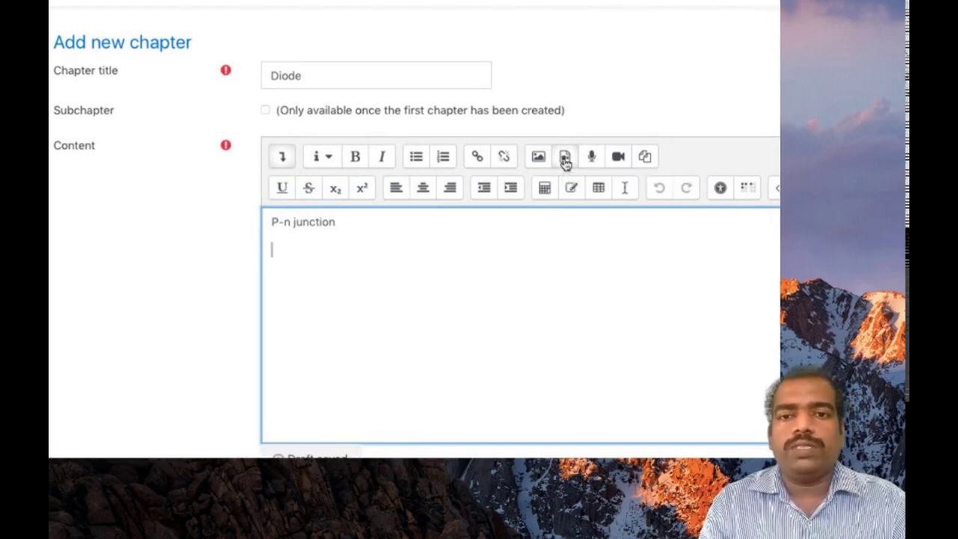
click(564, 160)
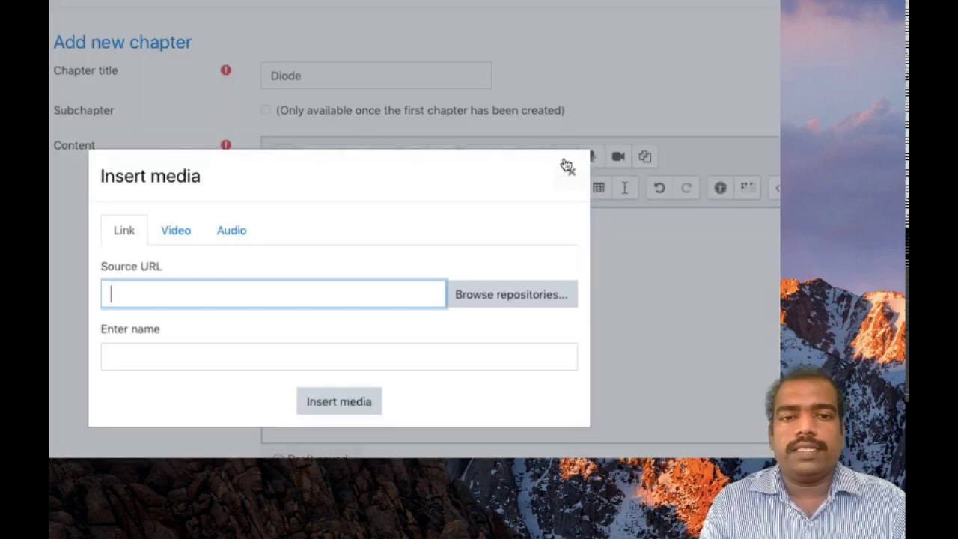
click(174, 231)
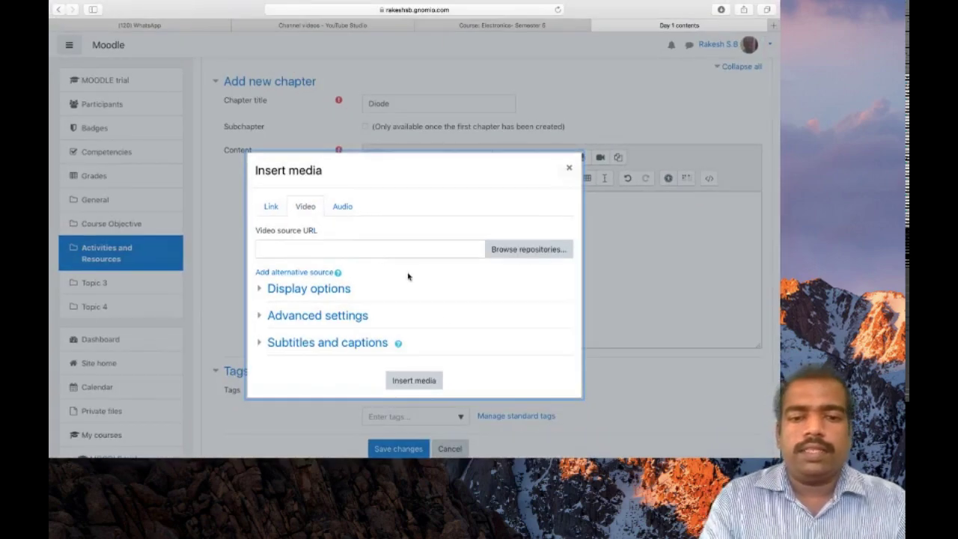
Step: Close the media dialog without inserting, save the Diode chapter, and review the book page
click(568, 168)
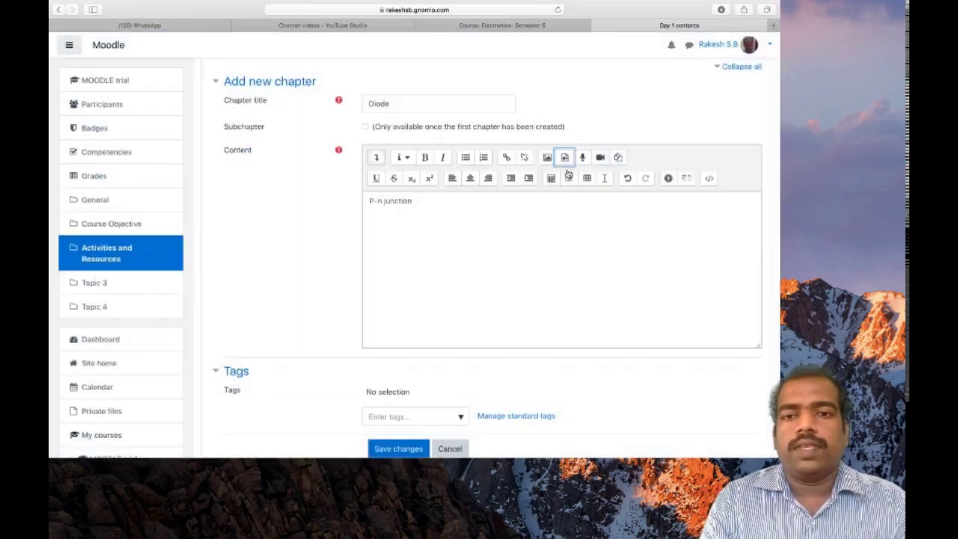
click(398, 448)
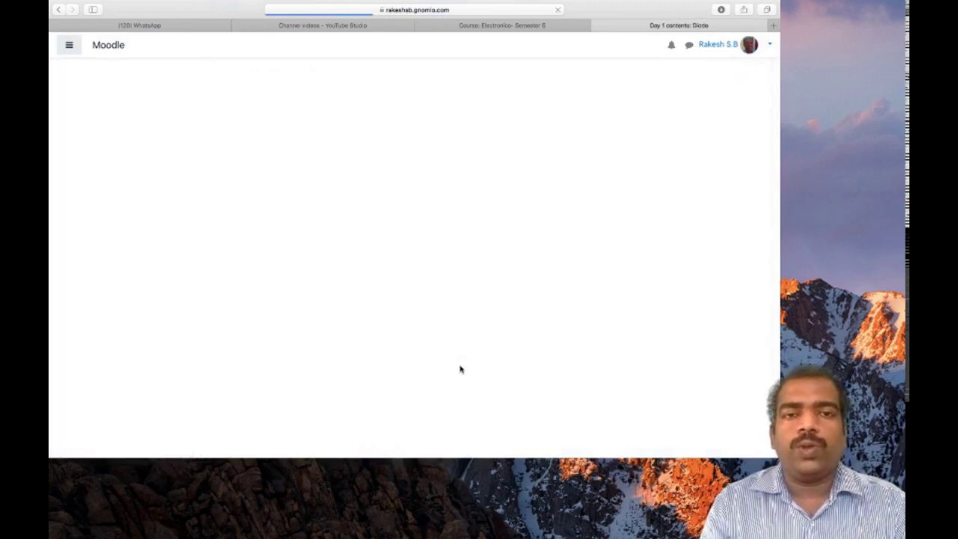
scroll(460, 368, down, 5)
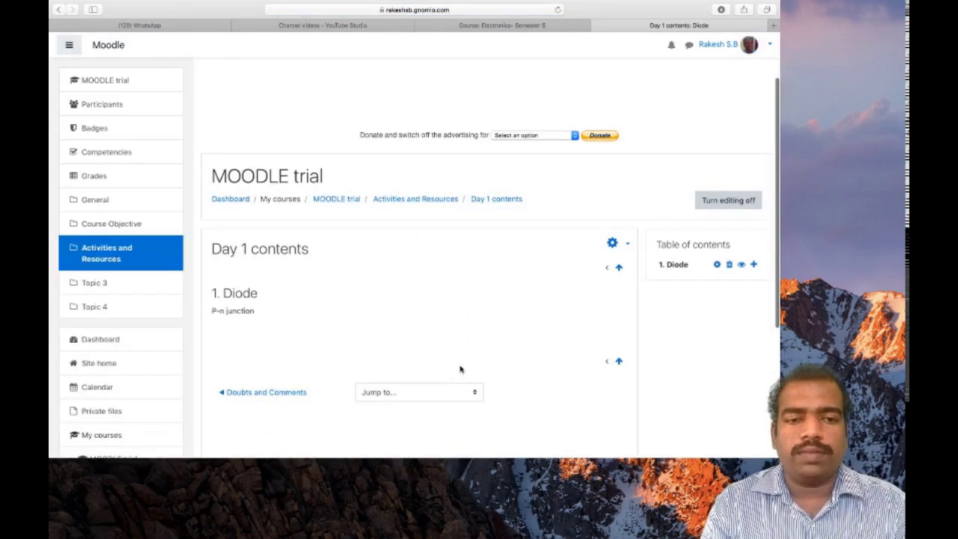
scroll(460, 368, up, 4)
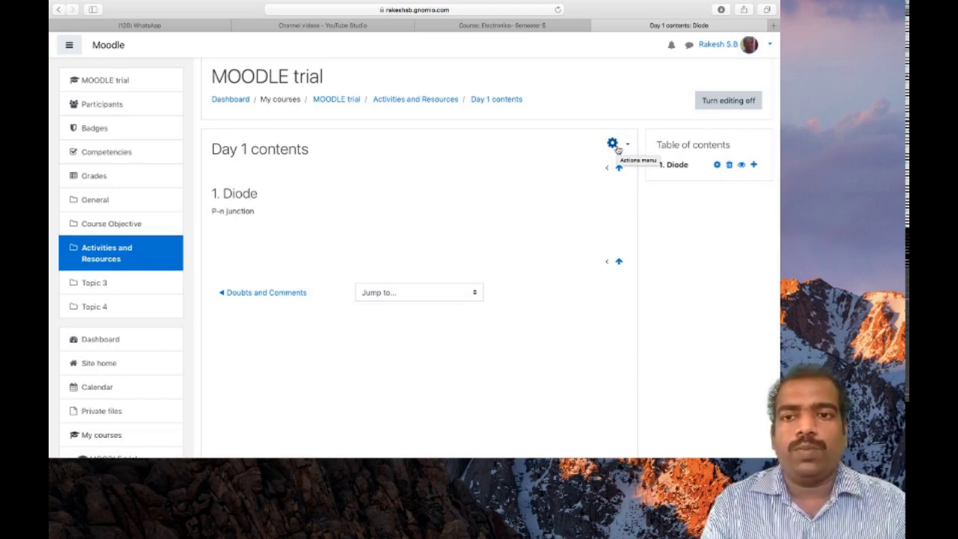
click(612, 143)
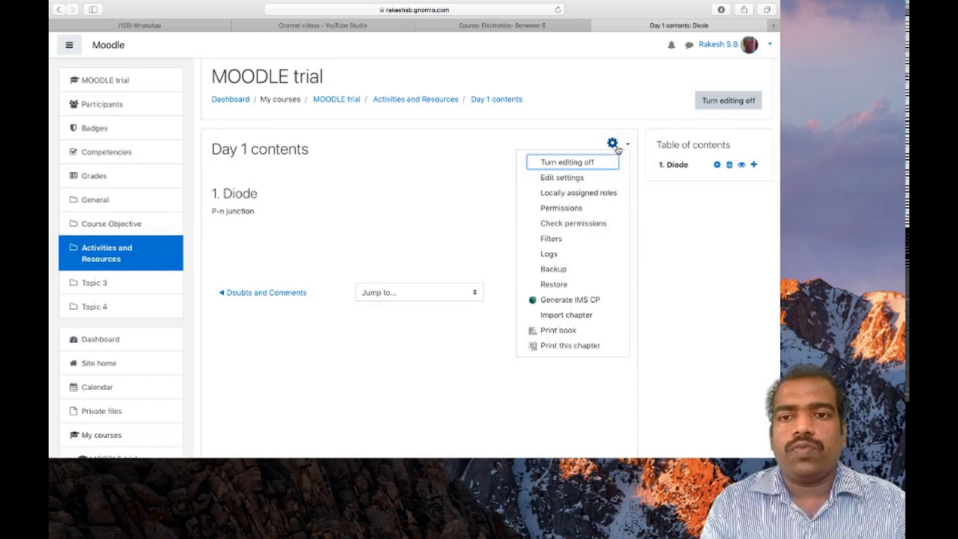
click(560, 178)
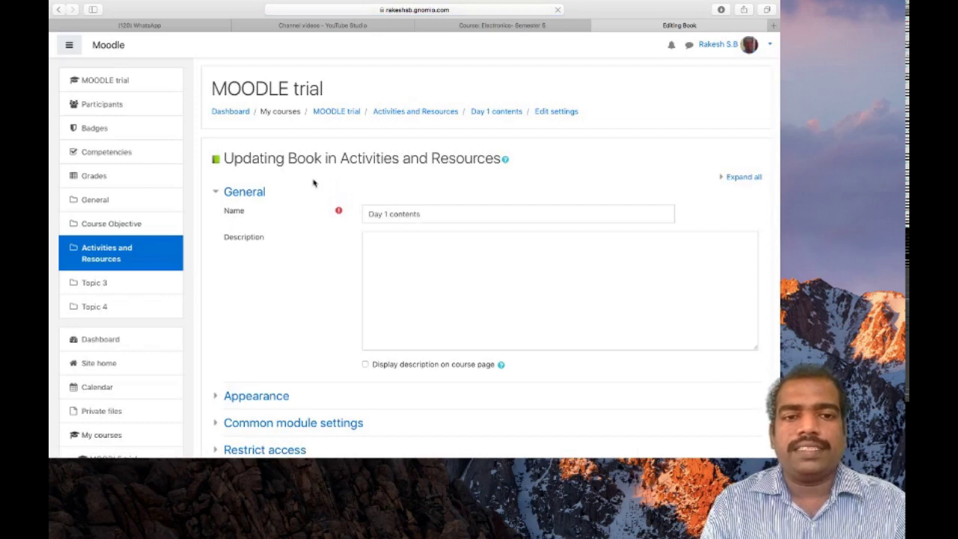
scroll(413, 243, down, 4)
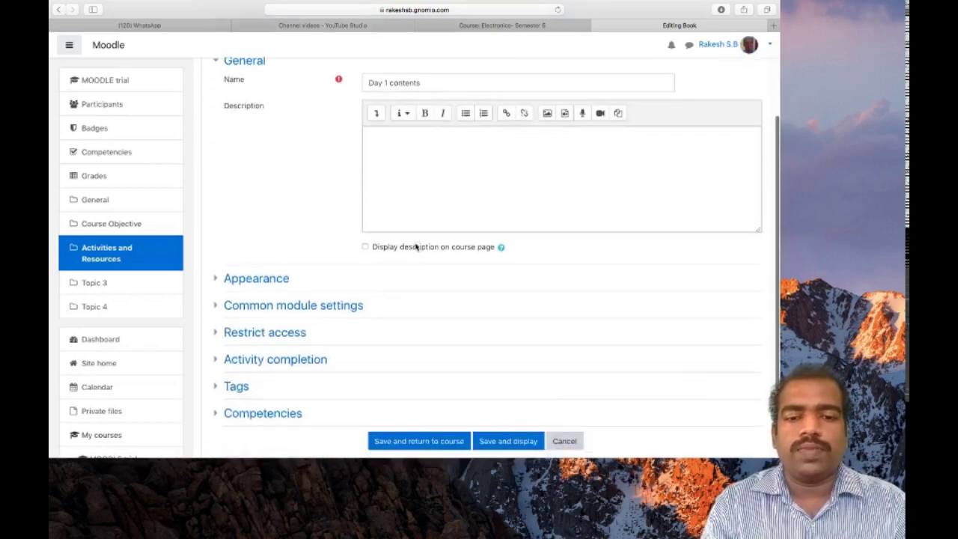
scroll(419, 258, down, 3)
click(499, 343)
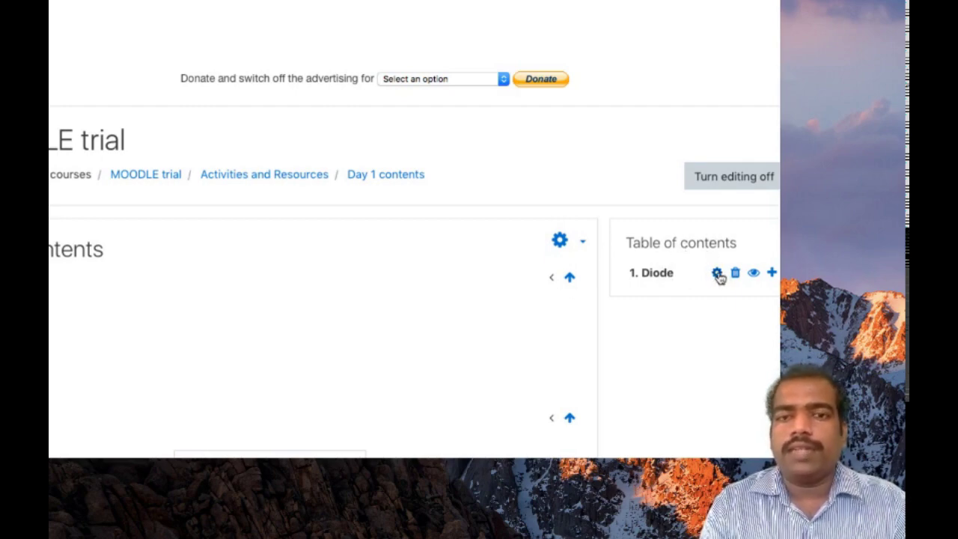
Step: Re-save the Diode chapter unchanged, then start a blank new chapter after it
click(717, 273)
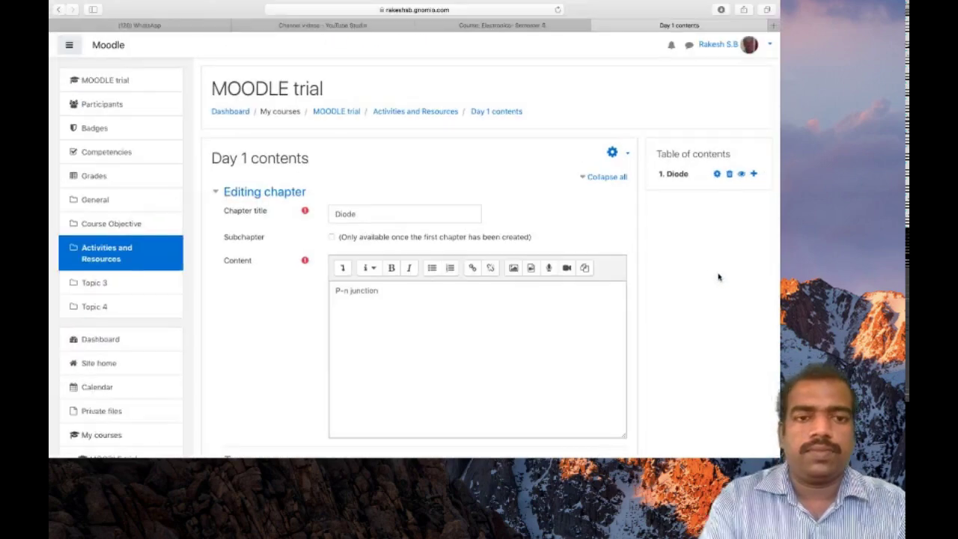
scroll(435, 316, down, 5)
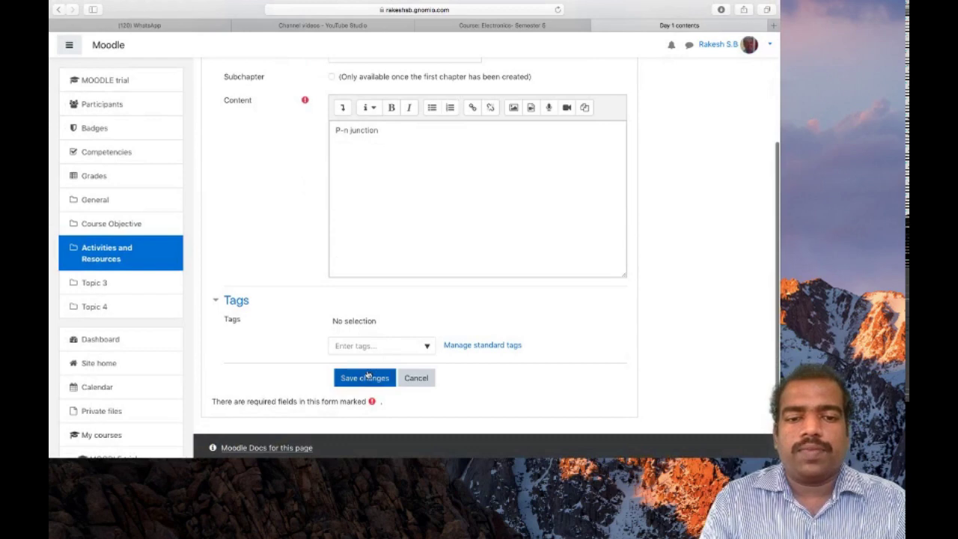
click(367, 376)
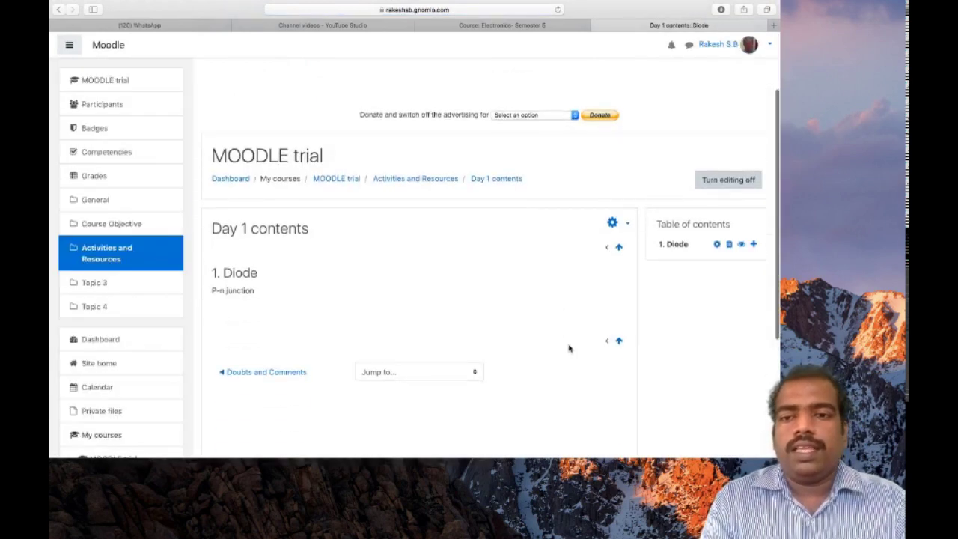
click(753, 245)
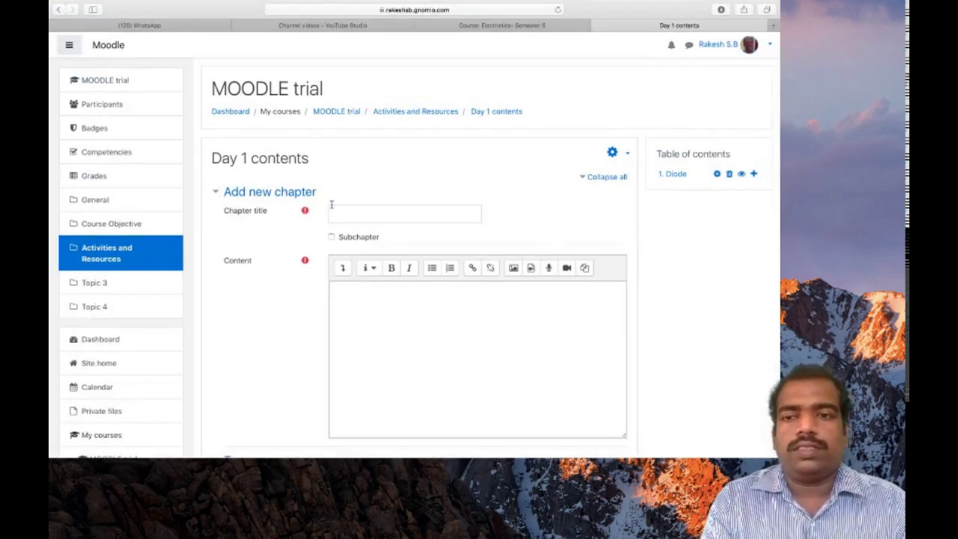
Step: Save chapter 'Transistors' as a main chapter, not a subchapter, with content 'tttt'
click(340, 210)
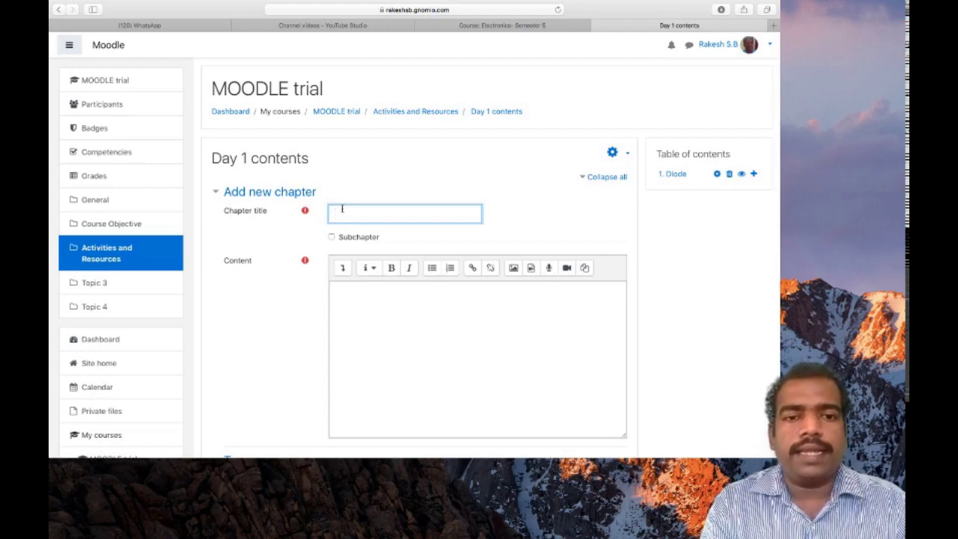
text(Tr)
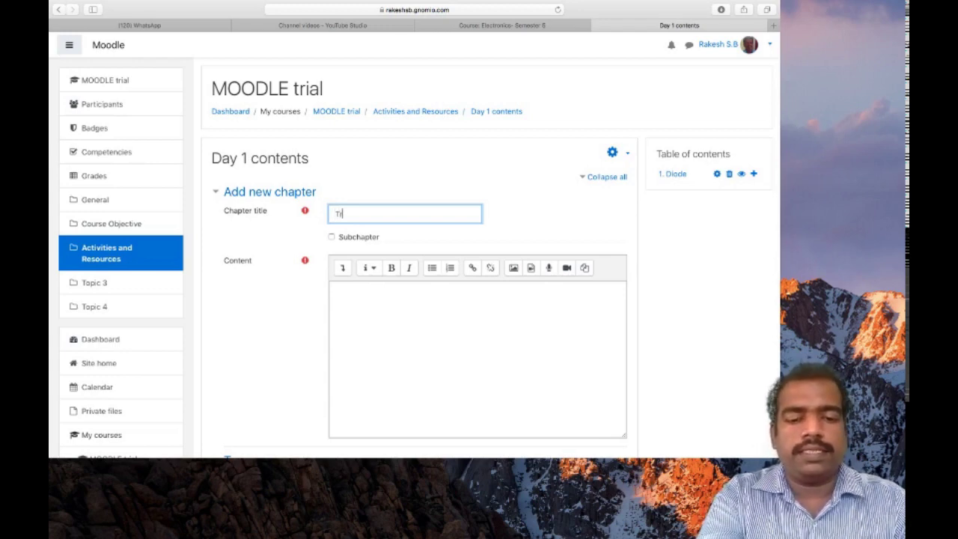
text(ansistors)
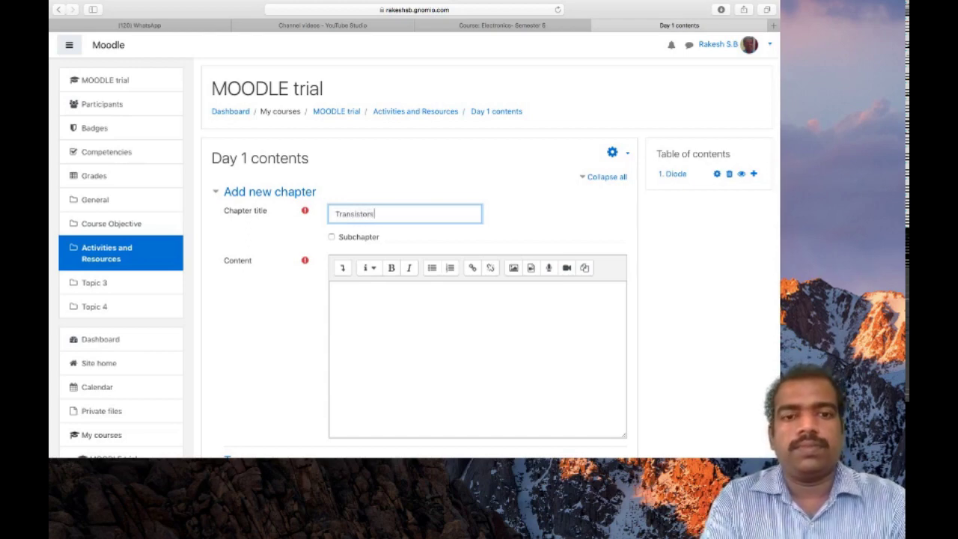
click(354, 302)
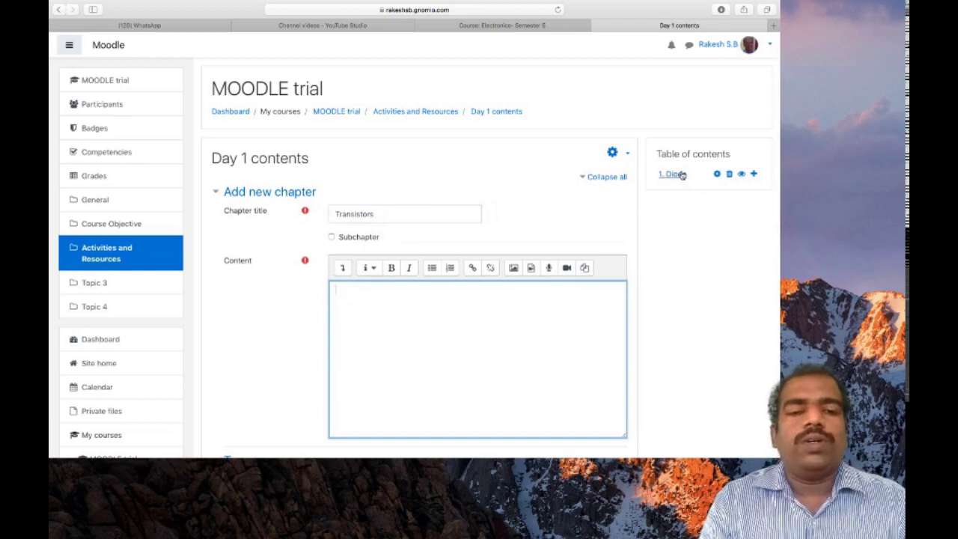
click(331, 237)
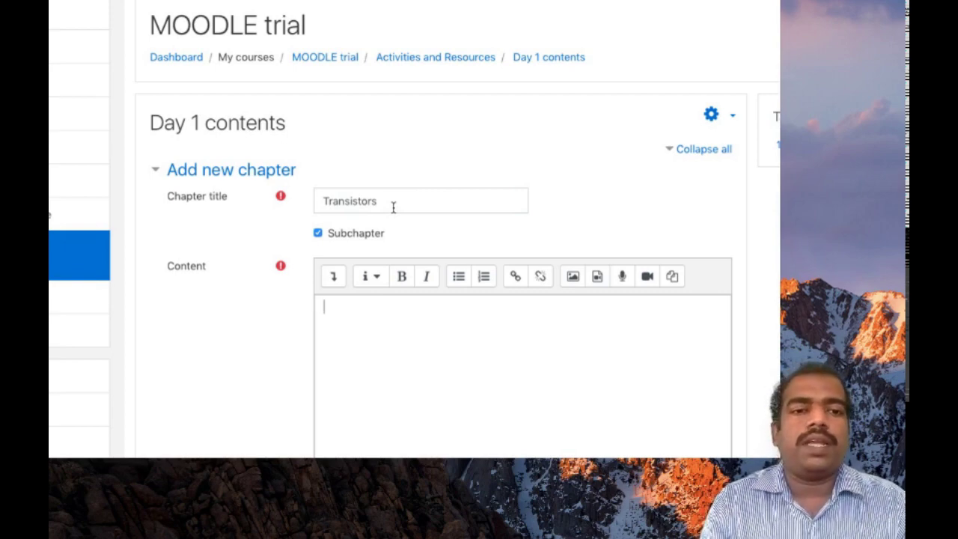
click(319, 235)
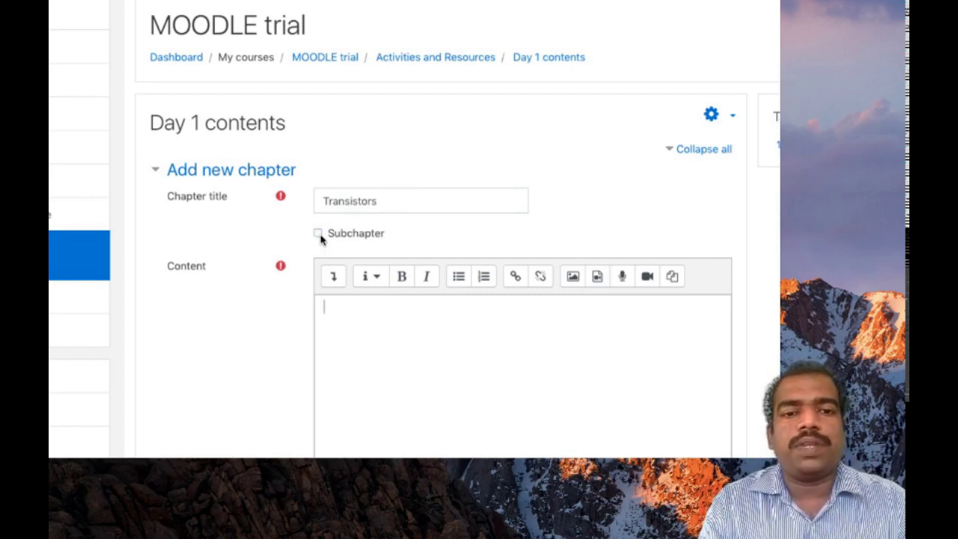
click(349, 320)
text(tttt)
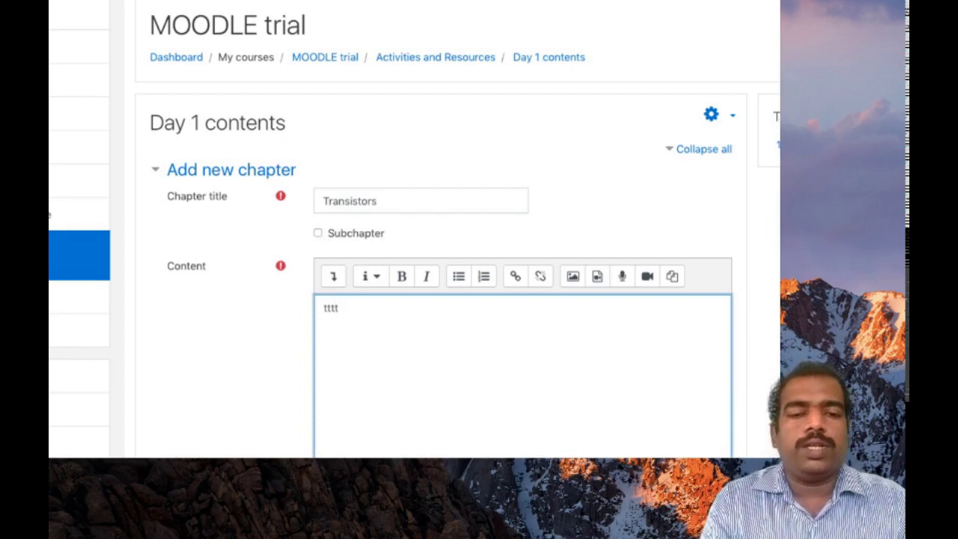
scroll(349, 321, down, 2)
scroll(337, 327, down, 3)
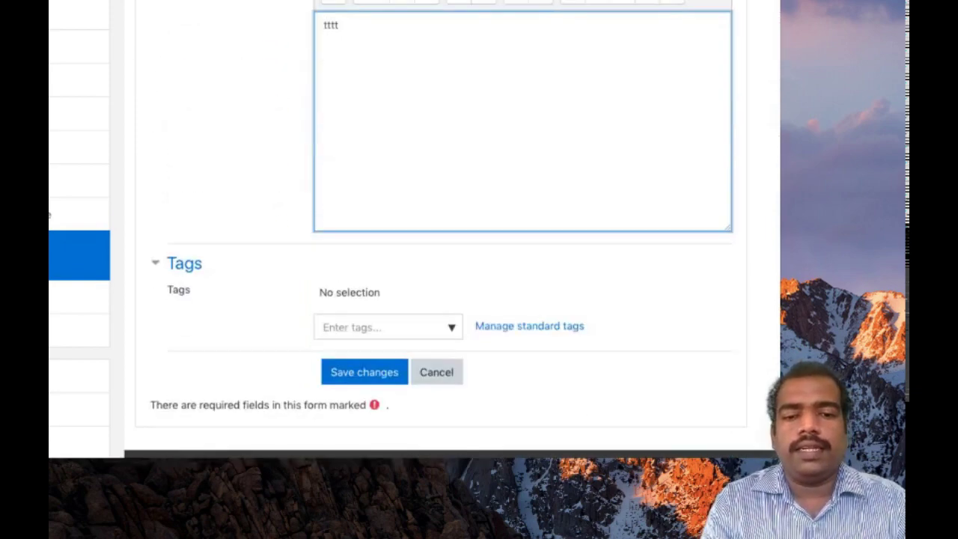
click(348, 376)
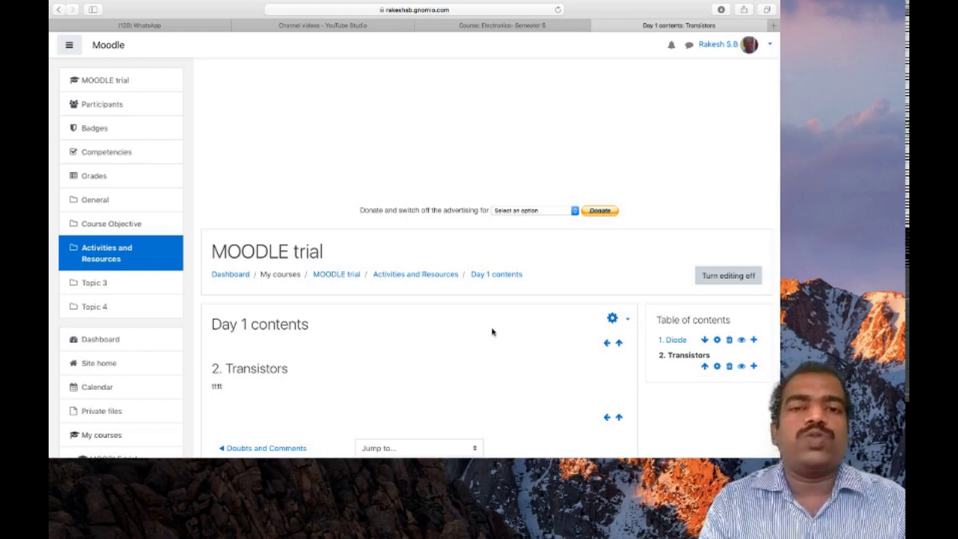
Step: Check that the table of contents lists 1. Diode then 2. Transistors
scroll(491, 332, down, 2)
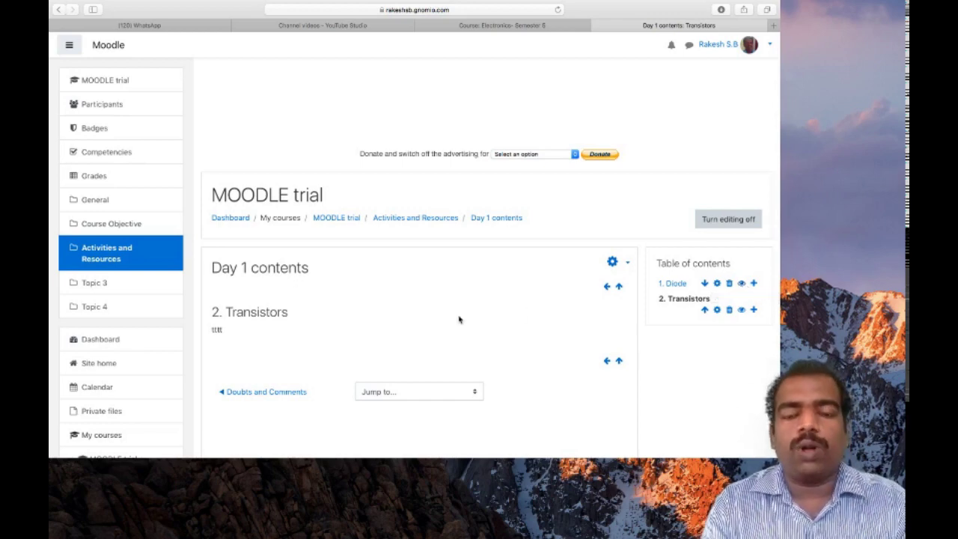
click(741, 309)
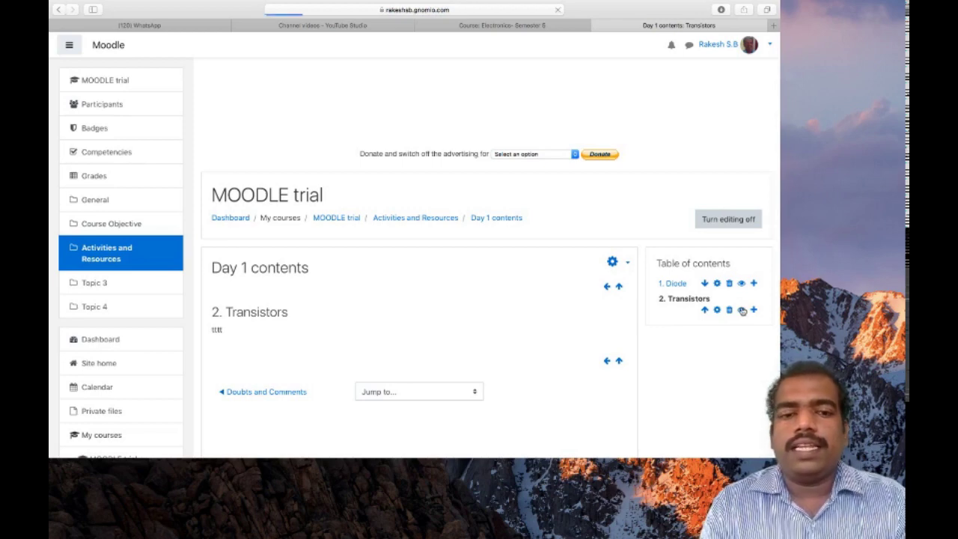
scroll(462, 309, down, 2)
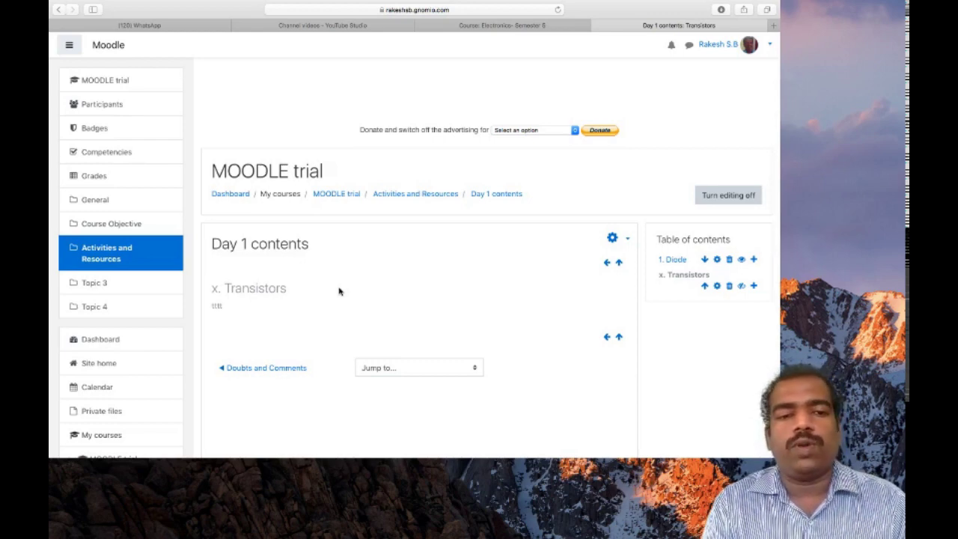
click(741, 287)
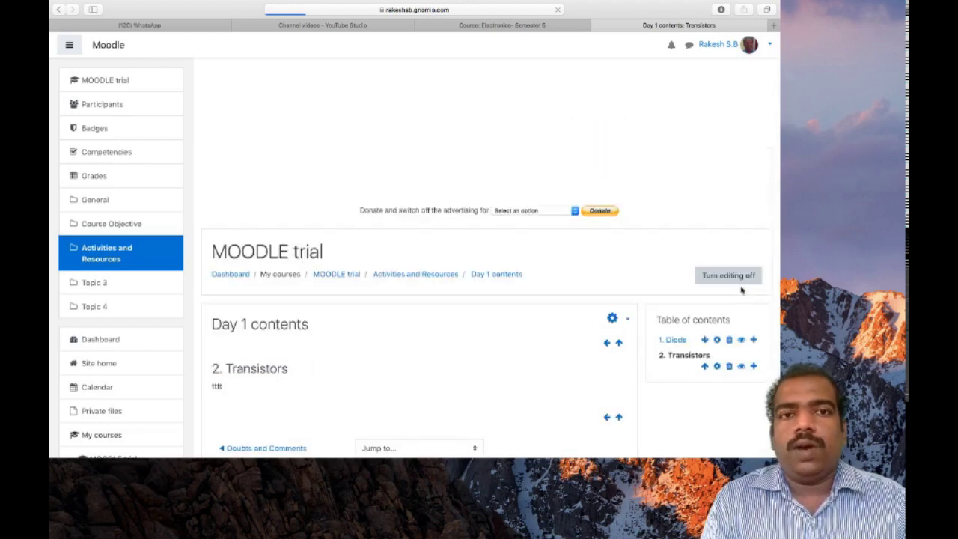
scroll(489, 327, down, 2)
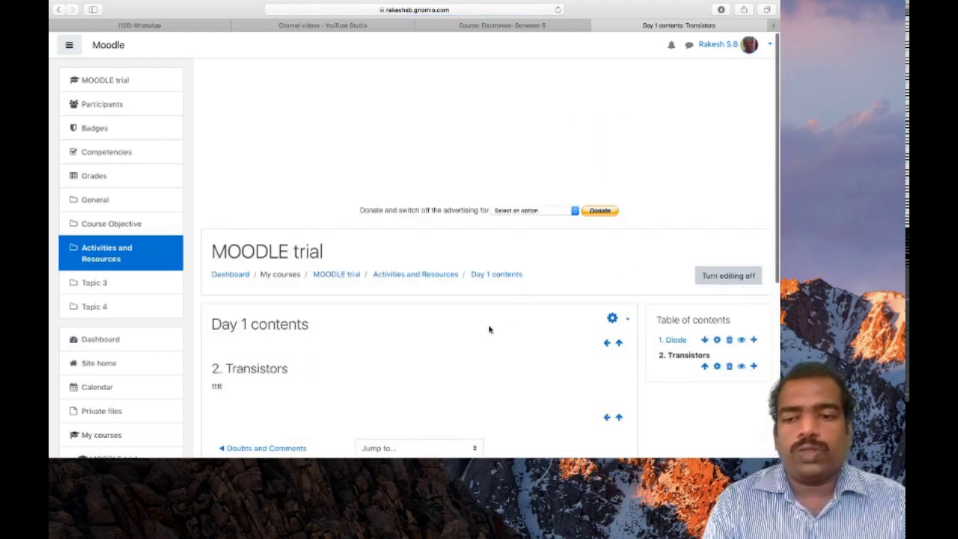
scroll(489, 329, down, 1)
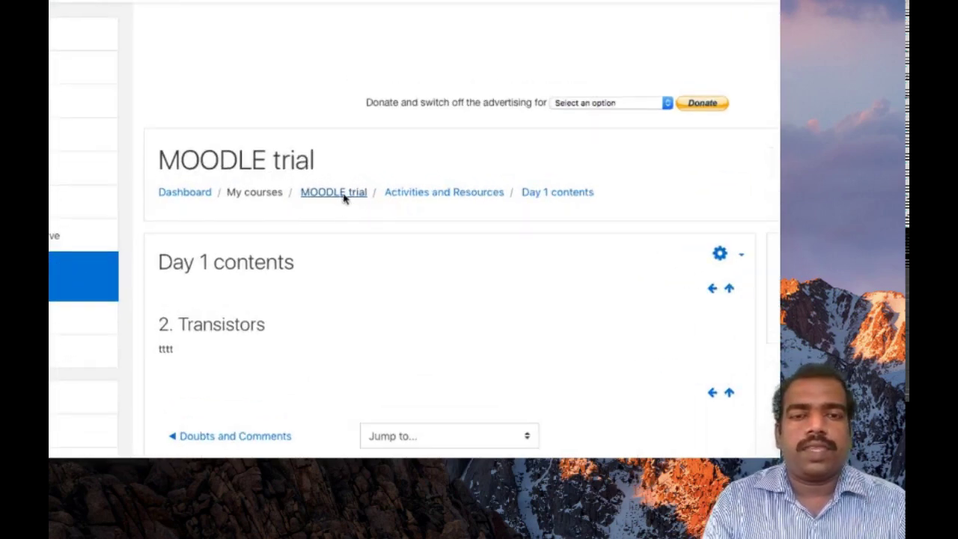
Step: Go back to the MOODLE trial course page and scroll down to the Day 1 contents book
click(342, 194)
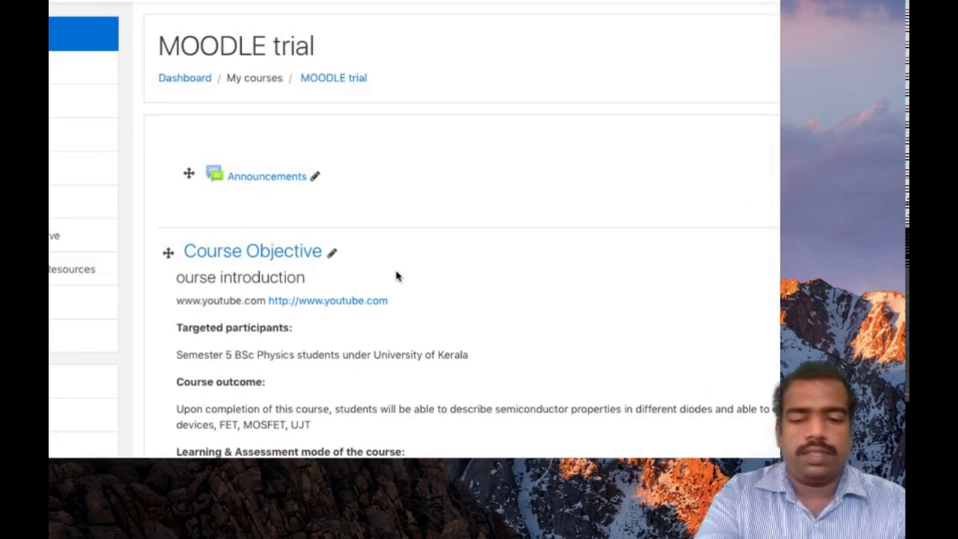
scroll(381, 252, down, 10)
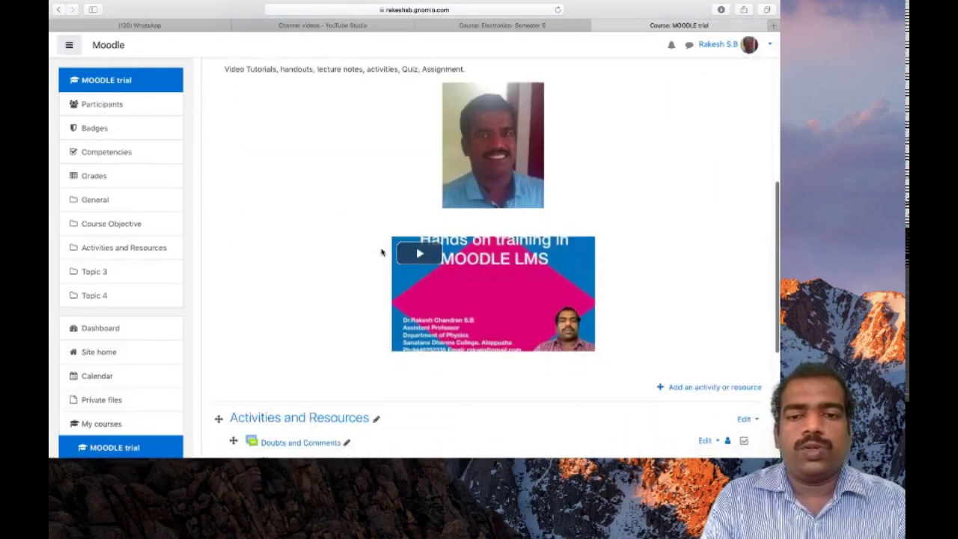
scroll(381, 252, down, 5)
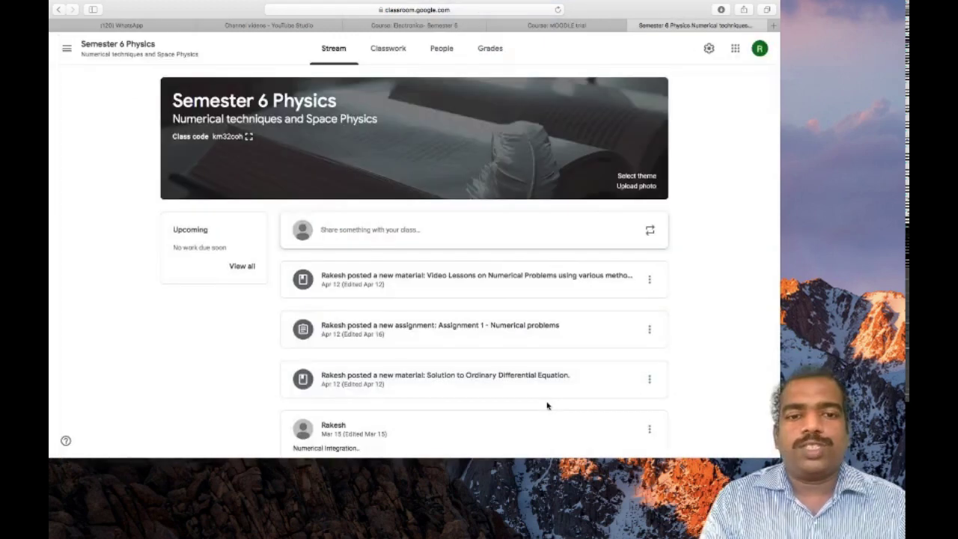
scroll(547, 405, down, 3)
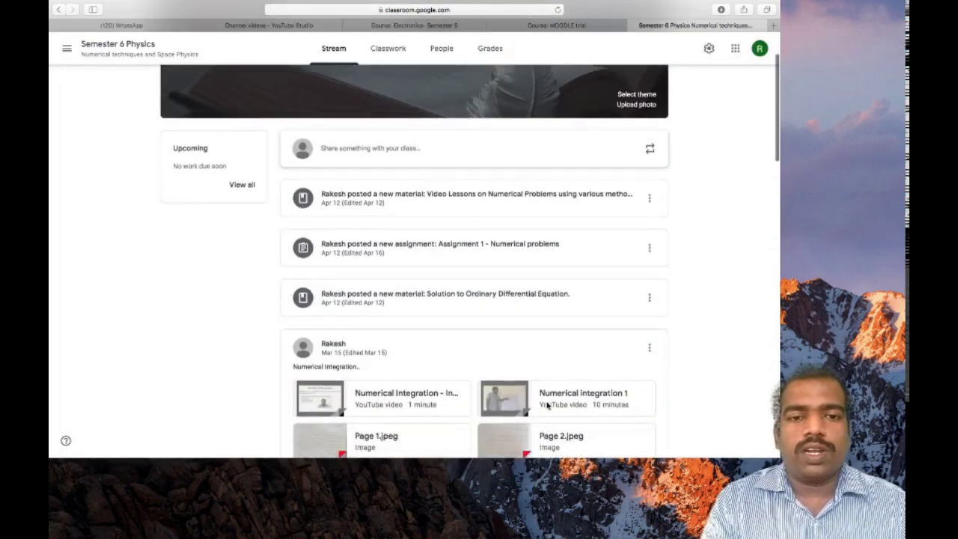
scroll(547, 406, up, 2)
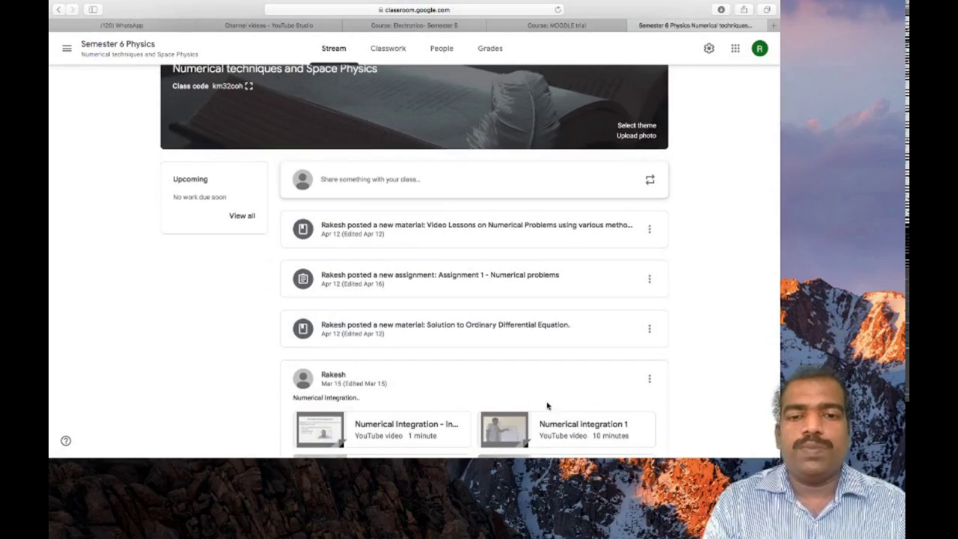
scroll(547, 406, down, 2)
scroll(547, 405, down, 4)
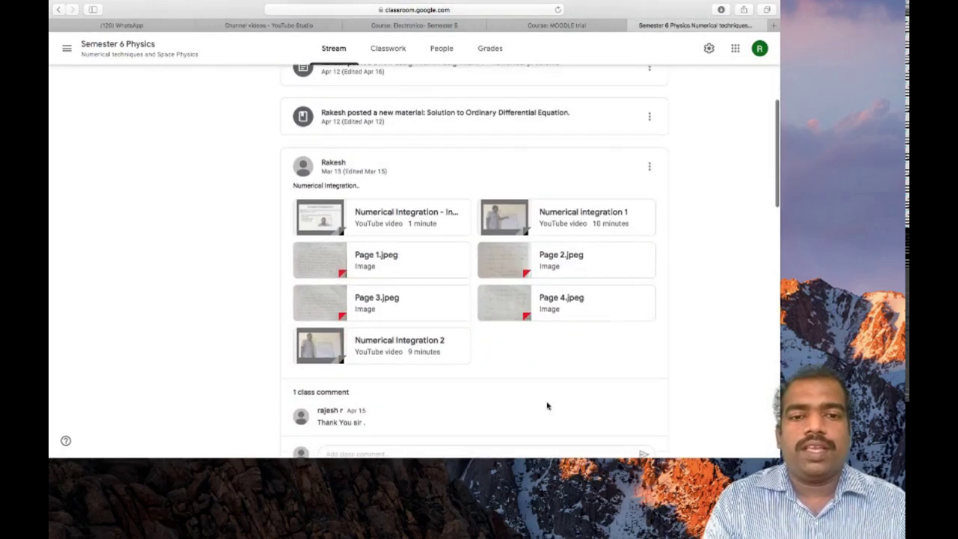
scroll(547, 406, down, 1)
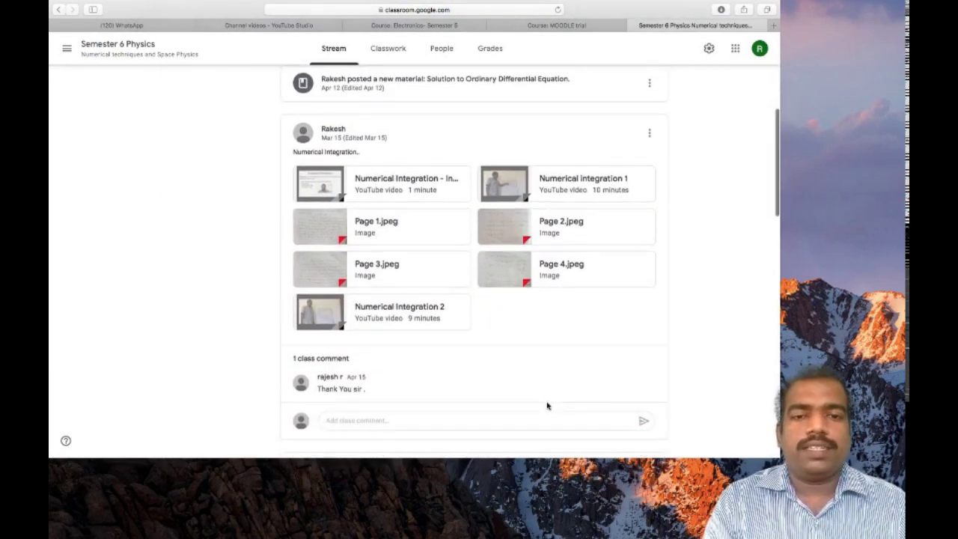
scroll(546, 405, down, 1)
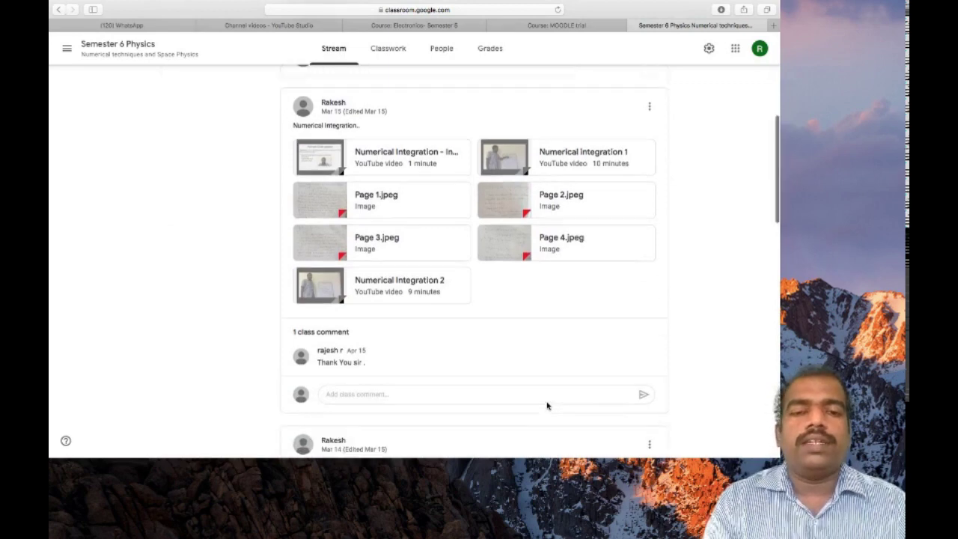
scroll(547, 406, down, 2)
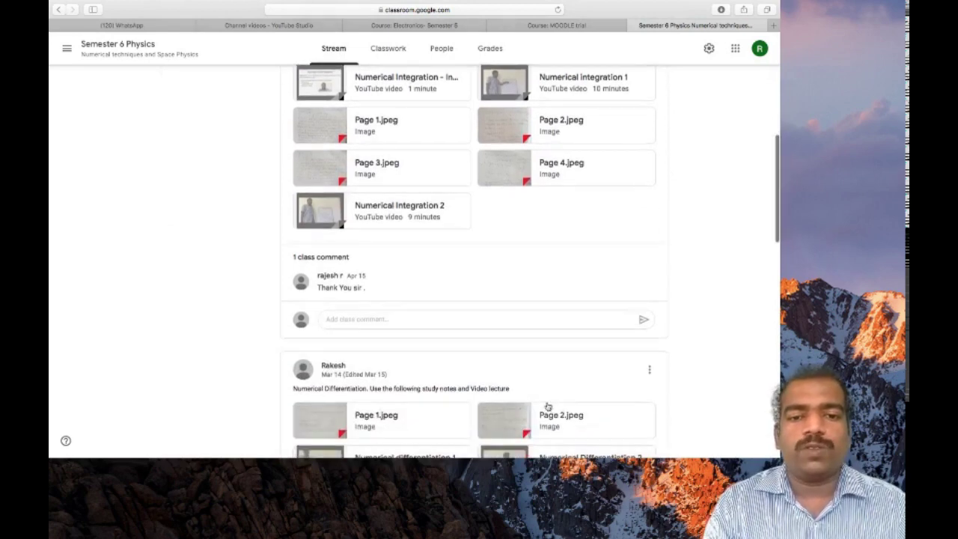
scroll(547, 405, down, 5)
scroll(547, 406, down, 7)
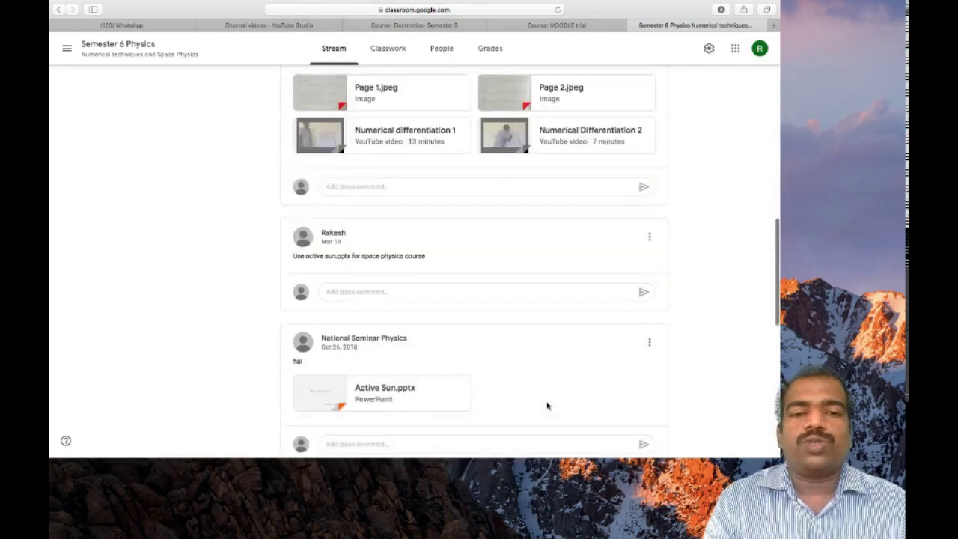
scroll(547, 405, up, 15)
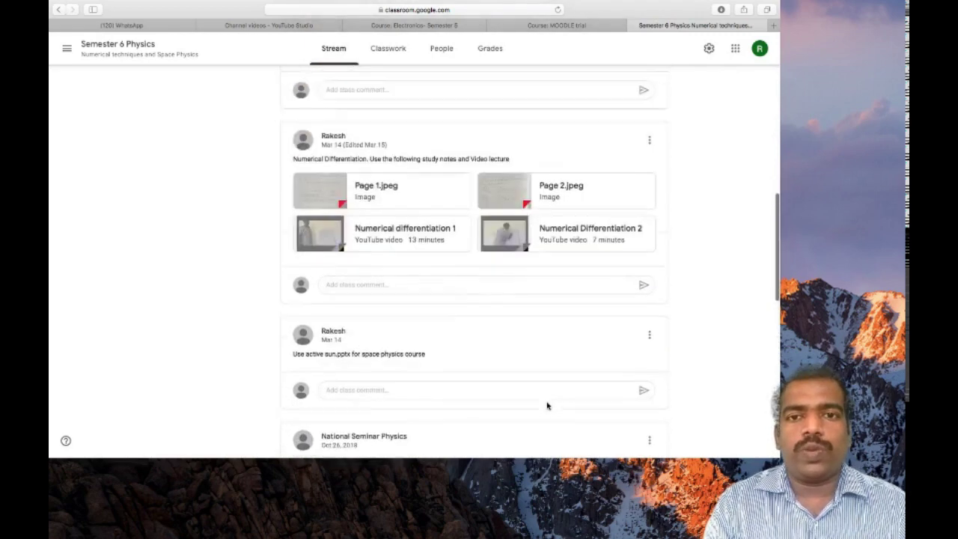
scroll(547, 406, up, 2)
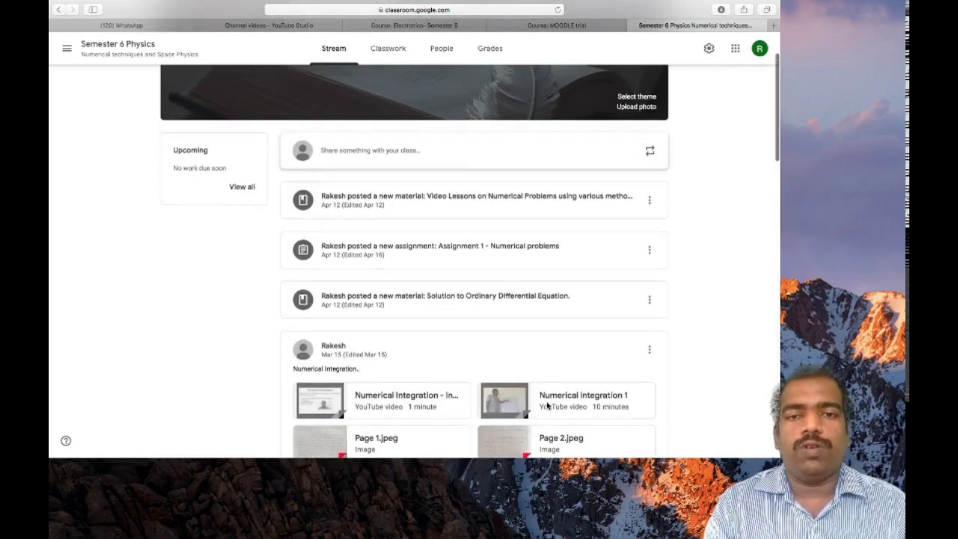
Step: Bring up the Electronics- Semester 5 course tab and scroll to Unit 1 - Diode Circuits
click(449, 26)
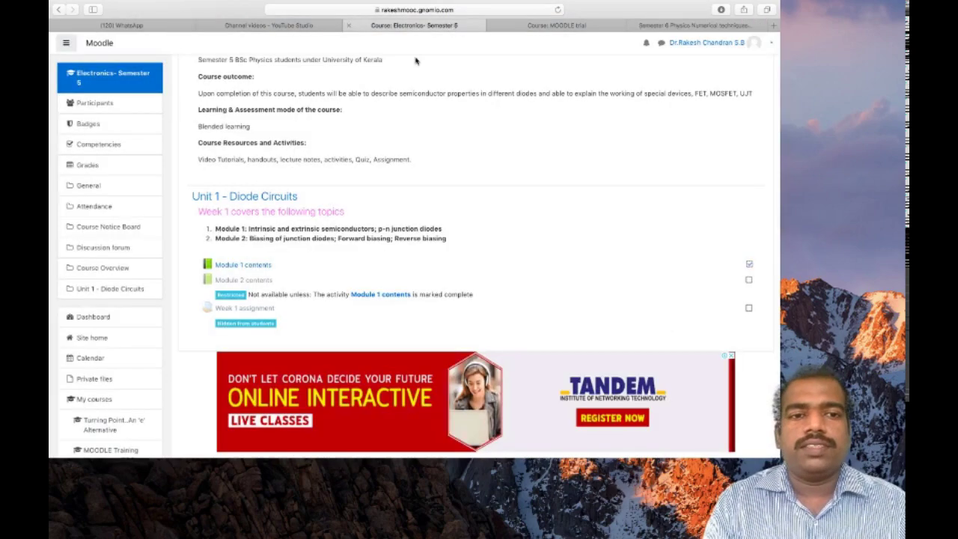
scroll(359, 174, up, 5)
scroll(359, 174, down, 6)
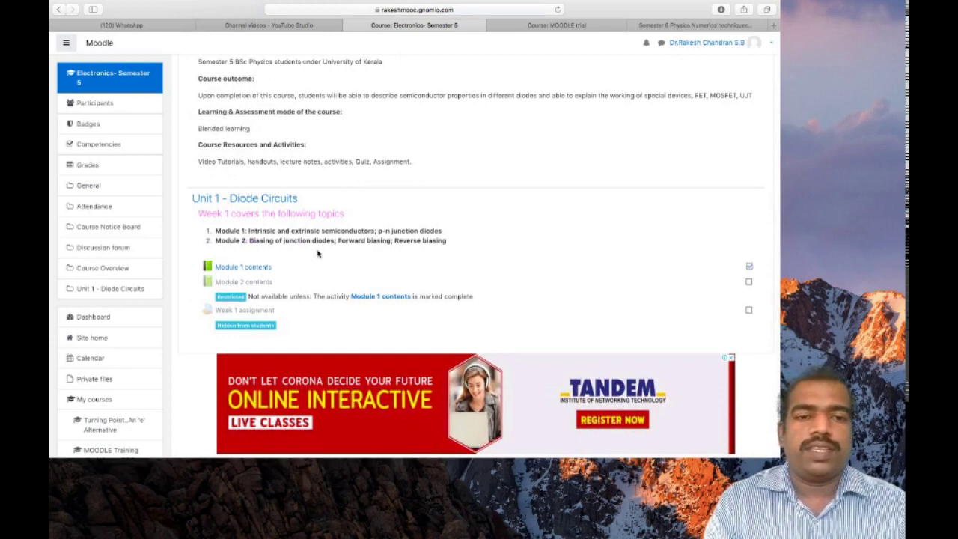
scroll(318, 253, down, 2)
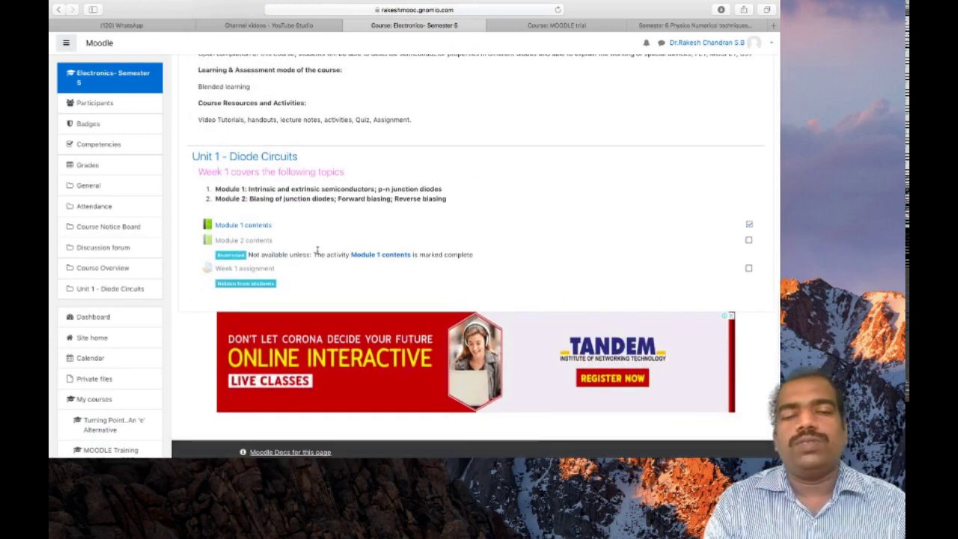
scroll(317, 251, up, 2)
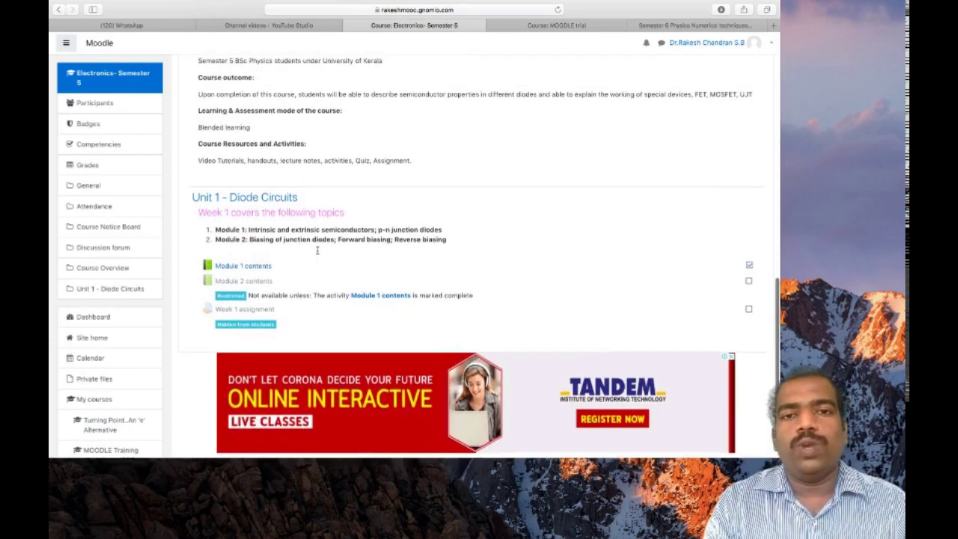
click(671, 24)
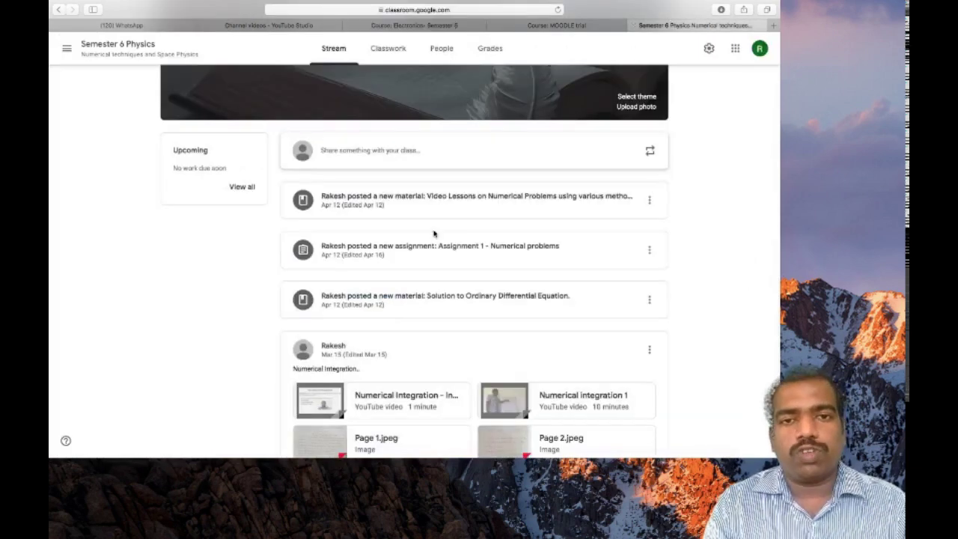
click(419, 27)
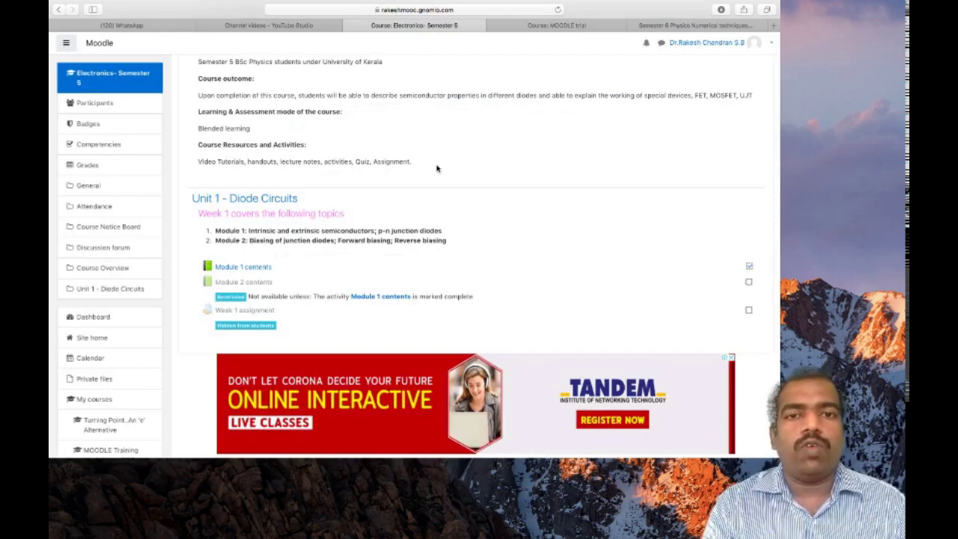
scroll(437, 168, up, 3)
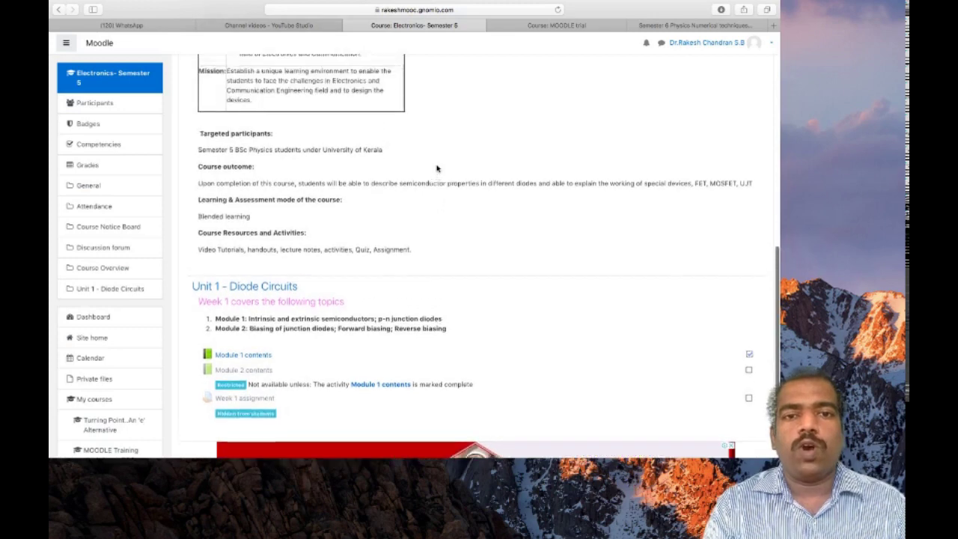